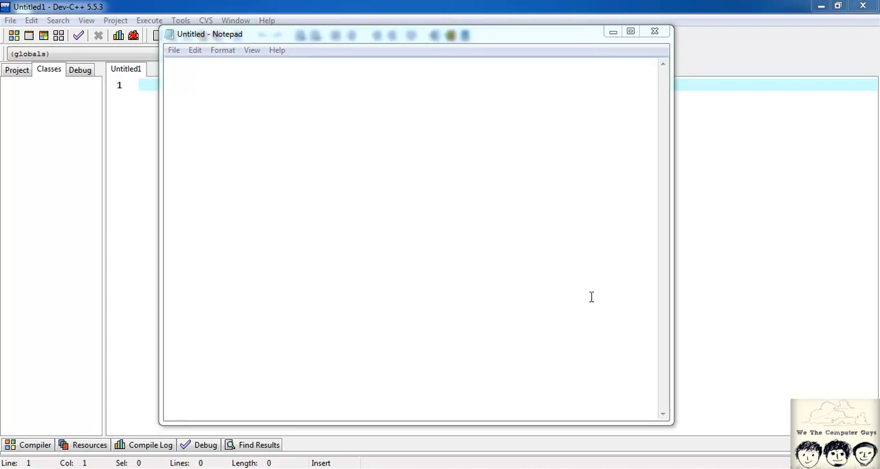
Write the heading "while loop" and the general form while(condition){statements} in the note.
left_click(426, 243)
type("wh")
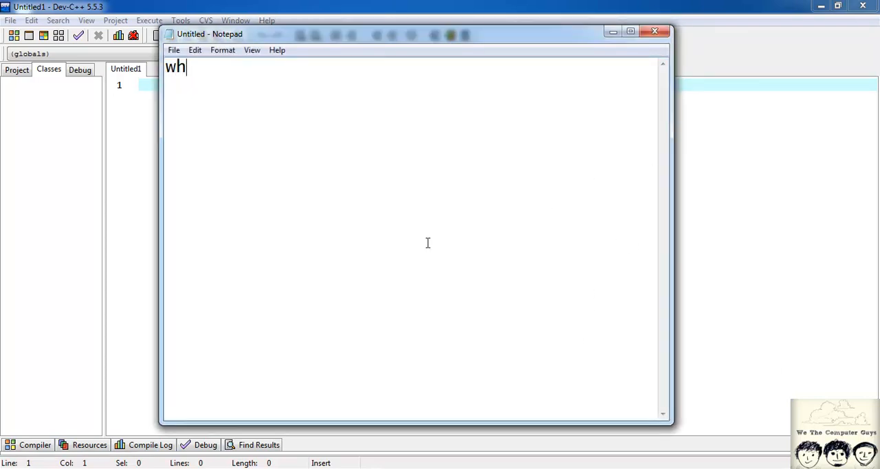
type("ile ")
type("loop")
key("Return")
key("Return")
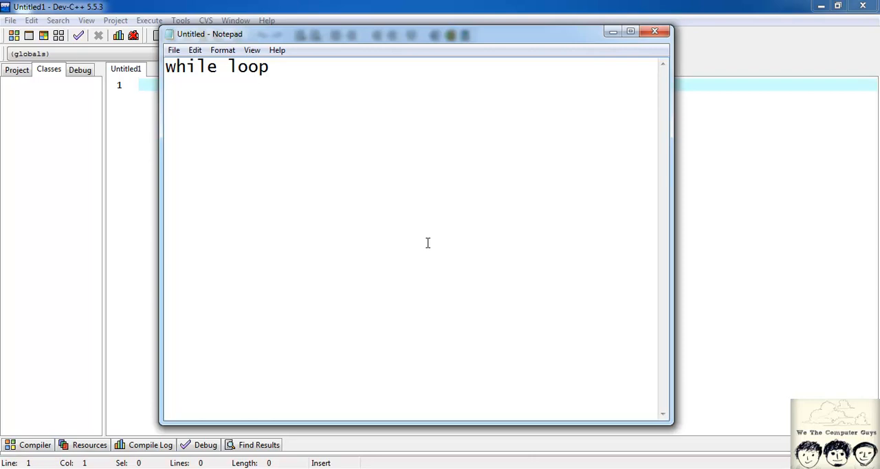
type("while")
type("()")
key("Left")
type("co")
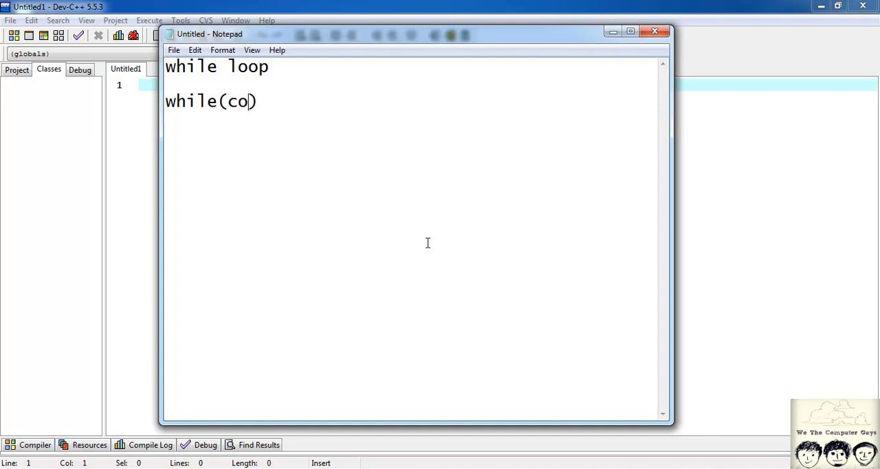
type("ndio")
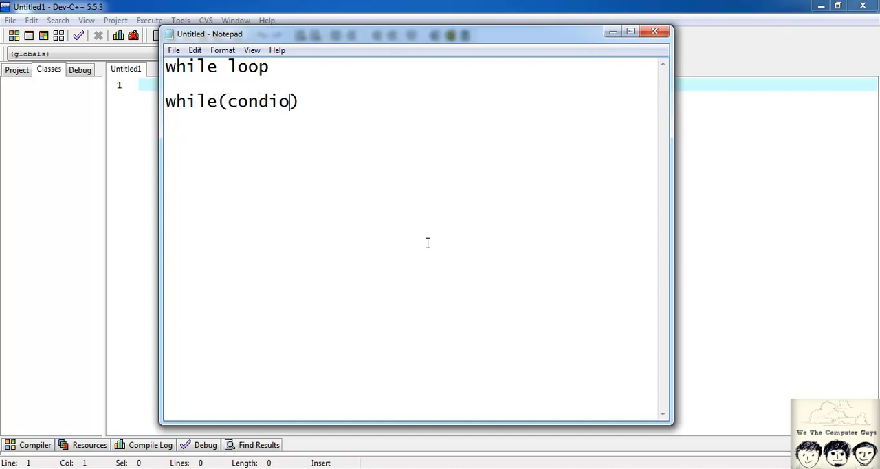
key("BackSpace")
type("r")
key("BackSpace")
type("t")
type("ion)")
type("{P}")
key("BackSpace")
type("s")
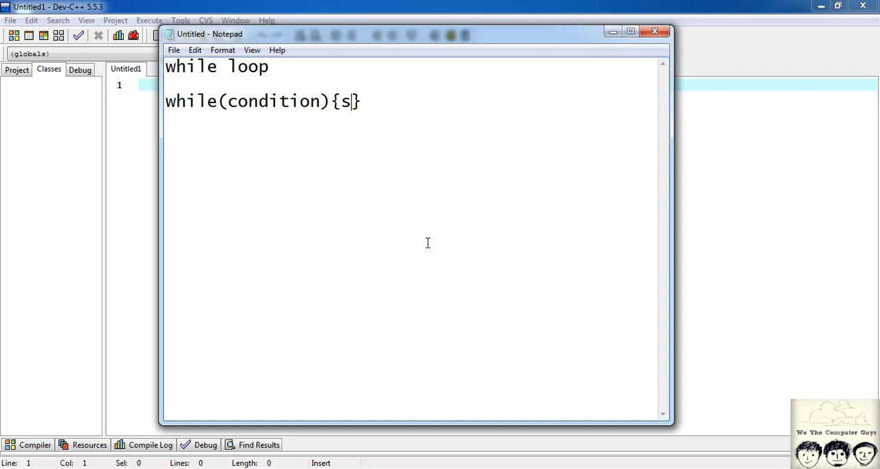
type("tatemen")
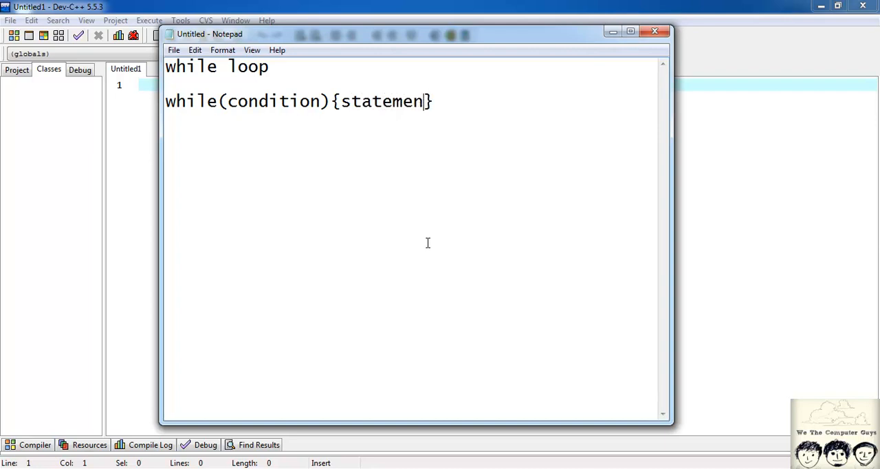
type("ts")
key("End")
Add i=1 and the loop header while(i<=100){ with an indented body line.
key("Return")
key("Return")
type("i=1")
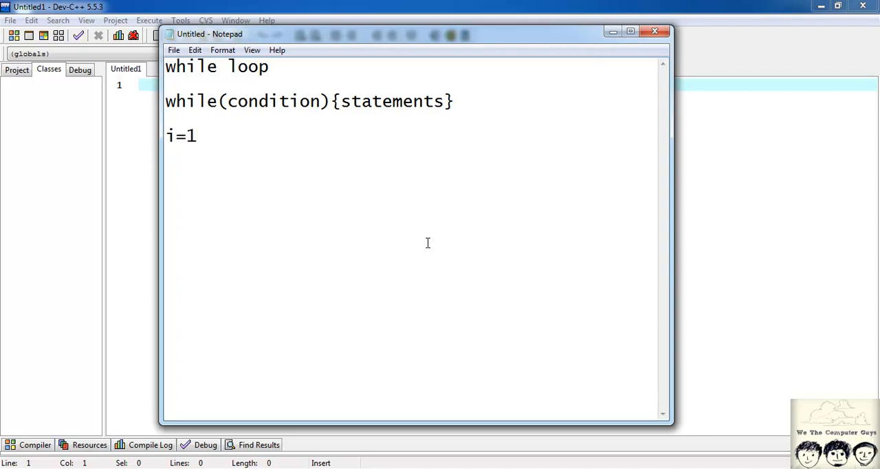
key("Return")
type("whil")
type("r")
key("BackSpace")
type("e")
type("()")
key("Left")
type("i<")
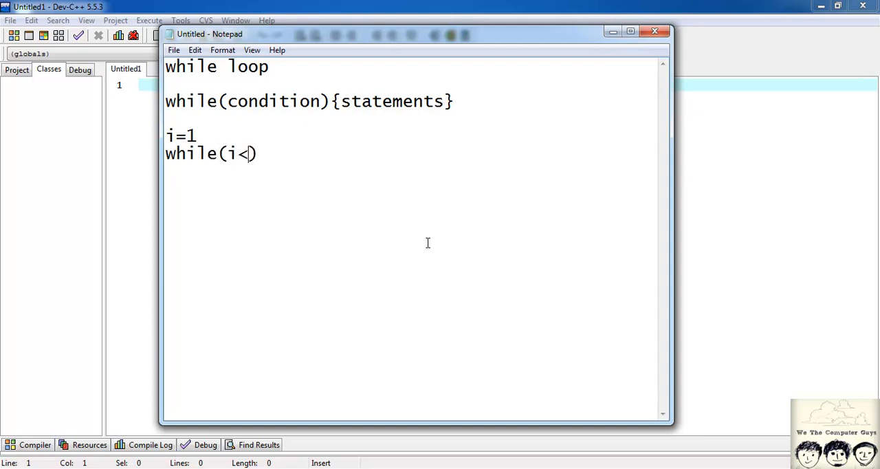
type("=100")
key("Right")
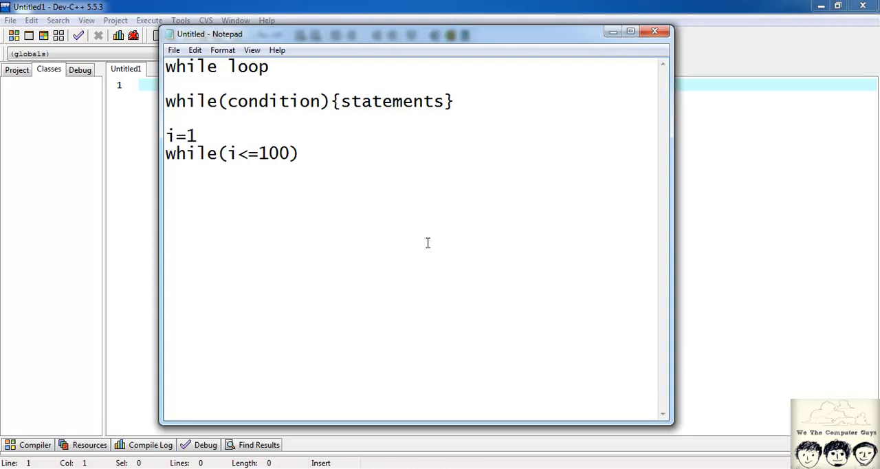
key("Return")
key("Tab")
type("prin")
type("t i")
Fill the body with indented print i and i++, closed by a brace on its own line.
key("Up")
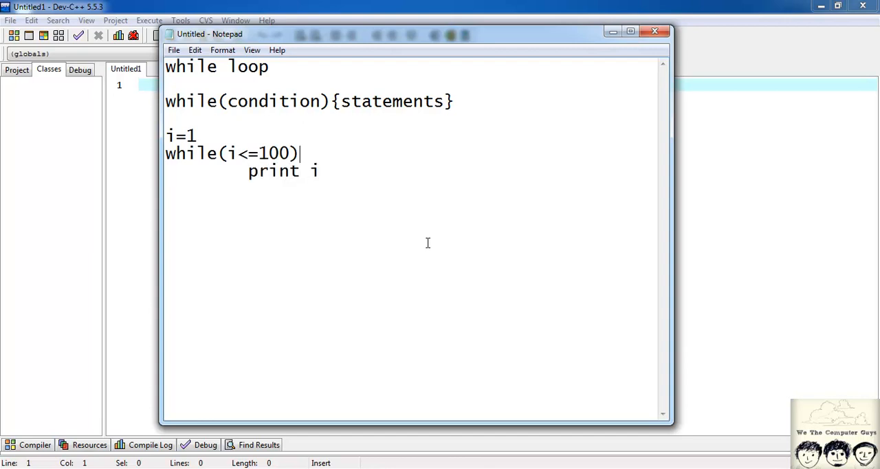
type("{")
key("Down")
key("End")
key("Return")
type("}")
left_click(289, 186)
key("Tab")
type("i++")
double_click(169, 234)
left_click(172, 236)
key("Return")
Start Untitled1 with the comment //print even numbers from 1 to 20 and a blank line.
left_click(145, 146)
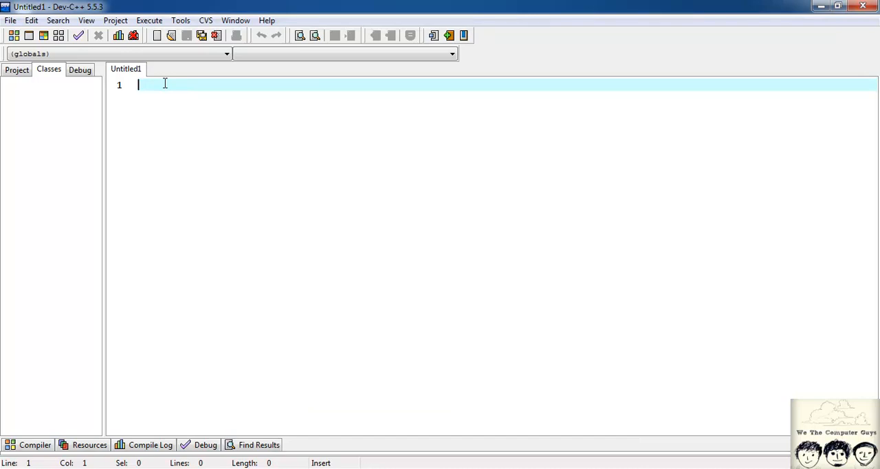
type("//")
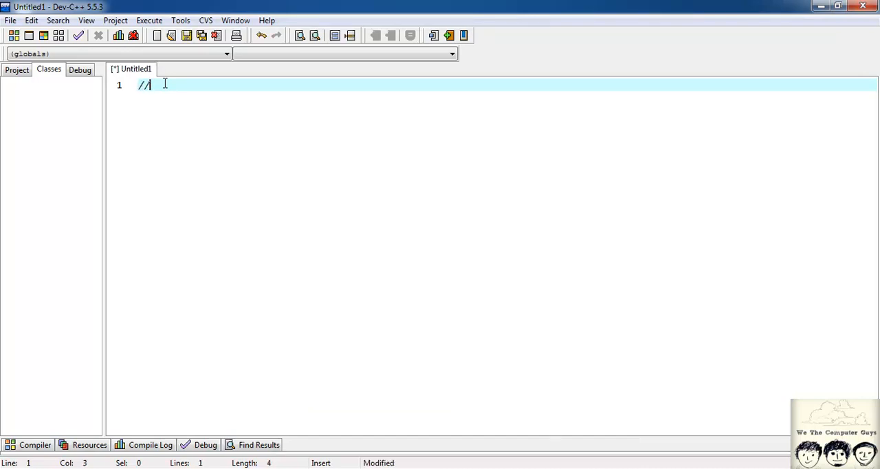
type("print ev")
type("em")
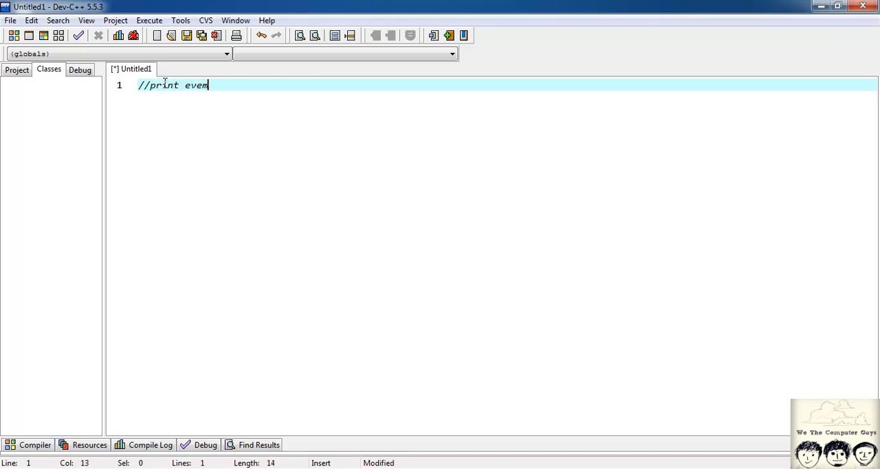
type("n")
key("BackSpace")
key("BackSpace")
type("n num")
type("bers from")
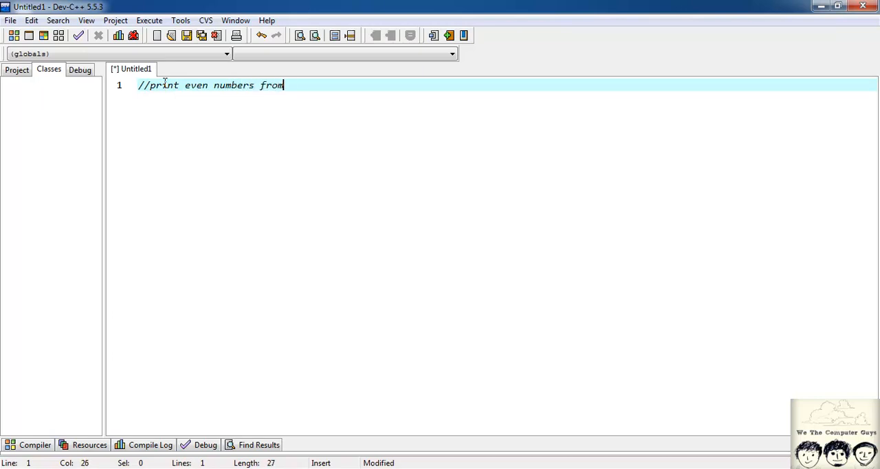
type(" 1 to 20")
key("Return")
key("Return")
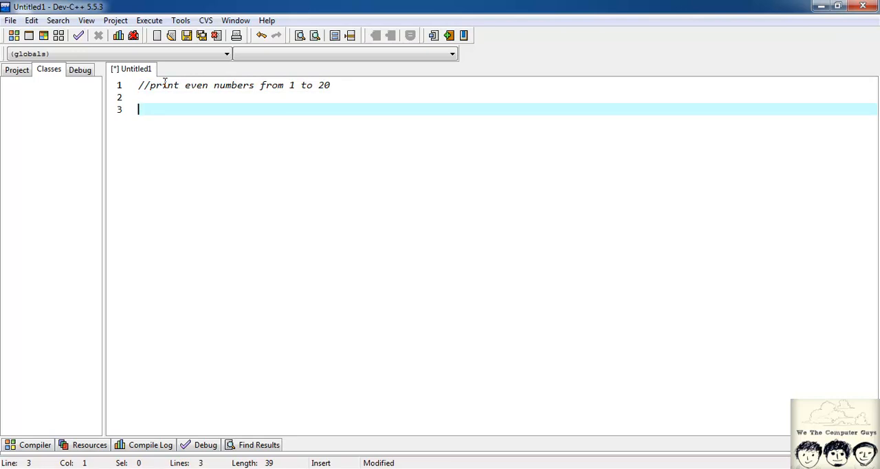
Save the new file as while.cpp in the programs folder.
key("ctrl+s")
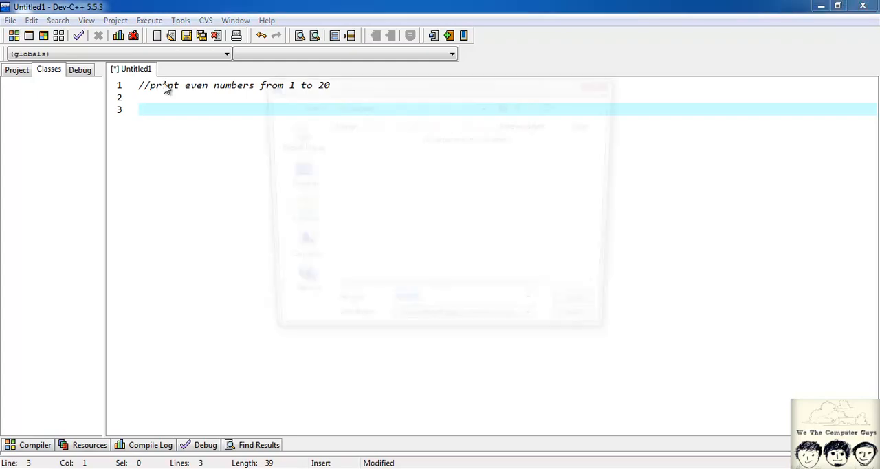
key("BackSpace")
type("wd")
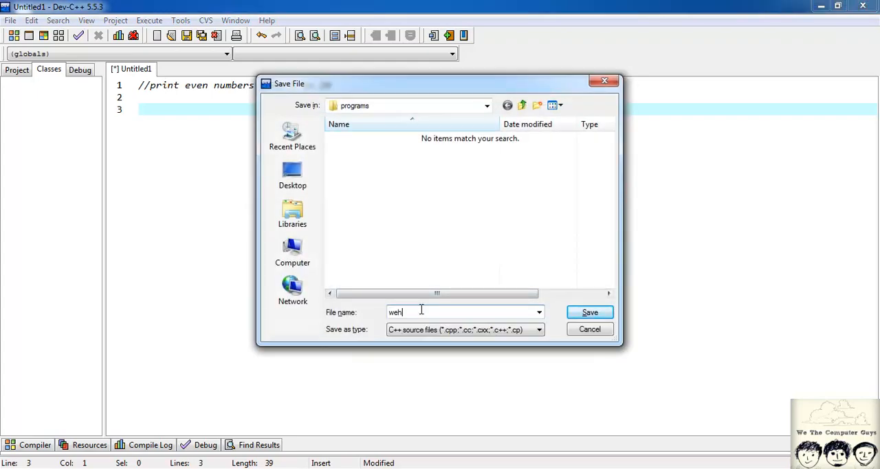
key("BackSpace")
key("Return")
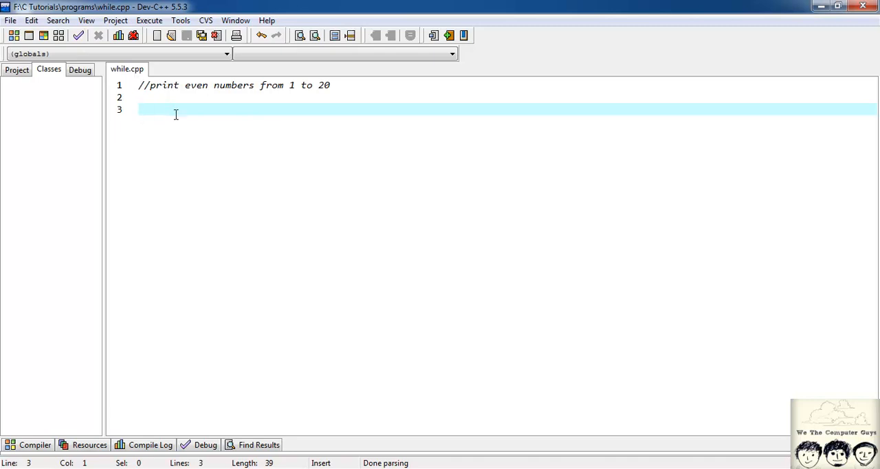
type("#i")
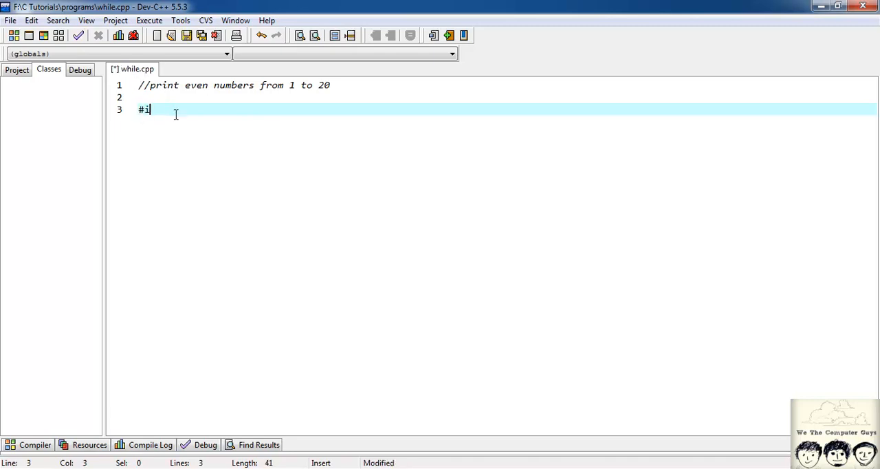
type("nclude<st")
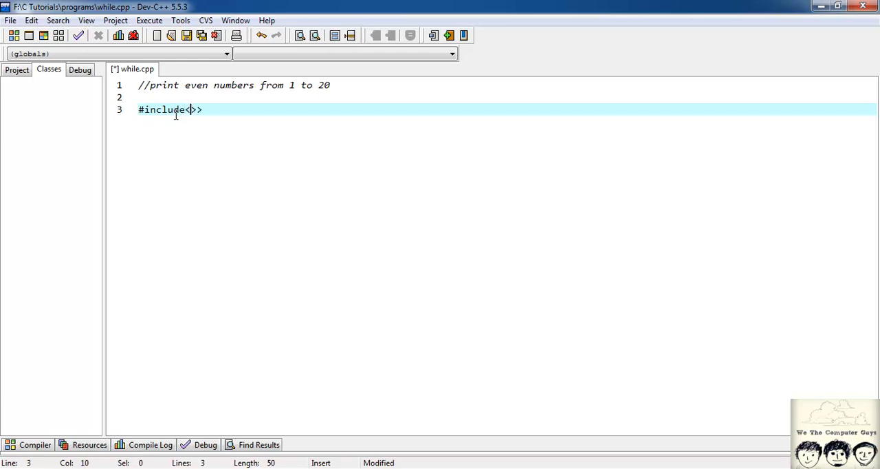
type("dio")
type(".h")
Add #include<stdio.h> and int main(){ with return 0; inside.
key("End")
key("Return")
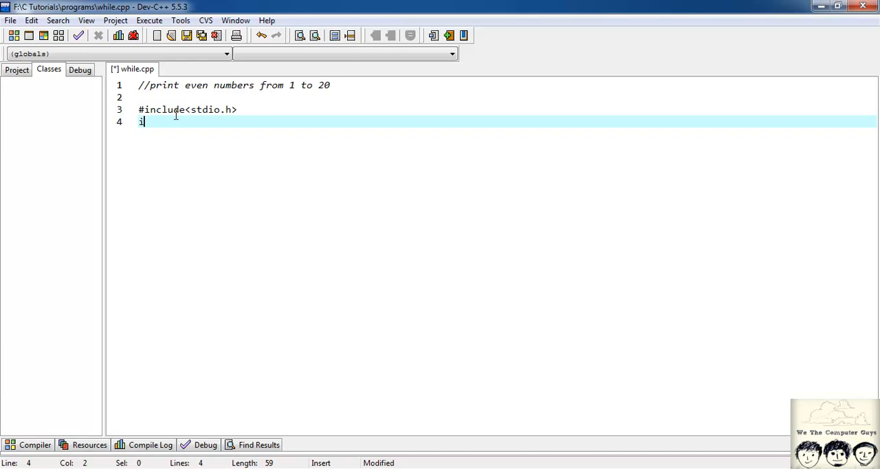
type("int main(")
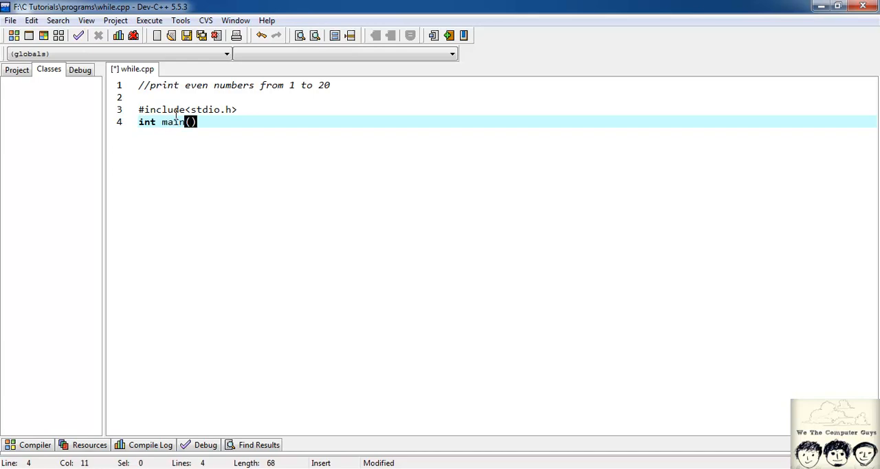
key("End")
type("{")
key("Return")
type("return ")
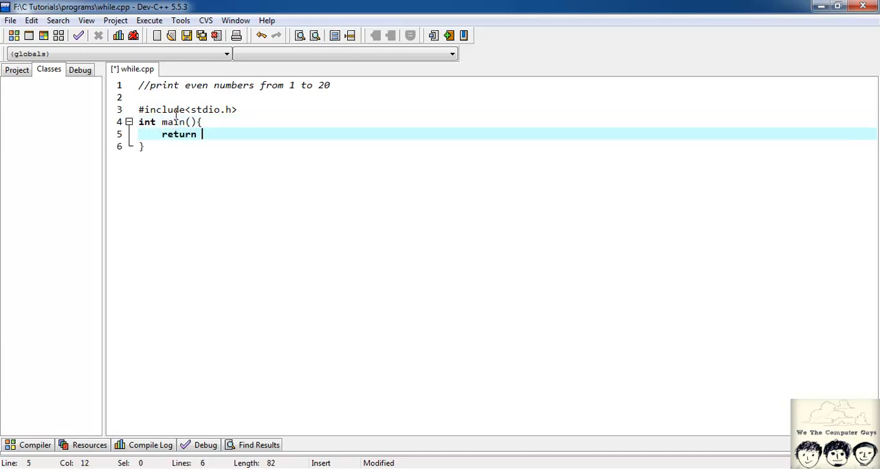
type("0;")
Declare int i=1; above the return statement.
key("Up")
key("End")
key("Return")
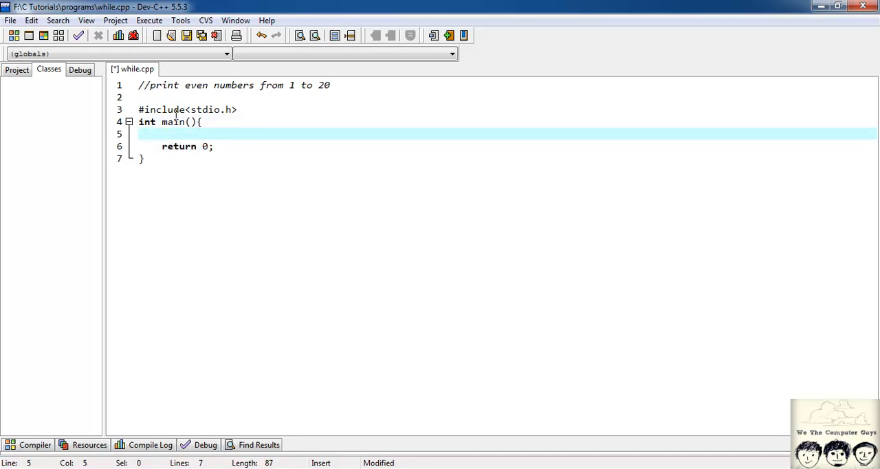
type("int ")
type("i=")
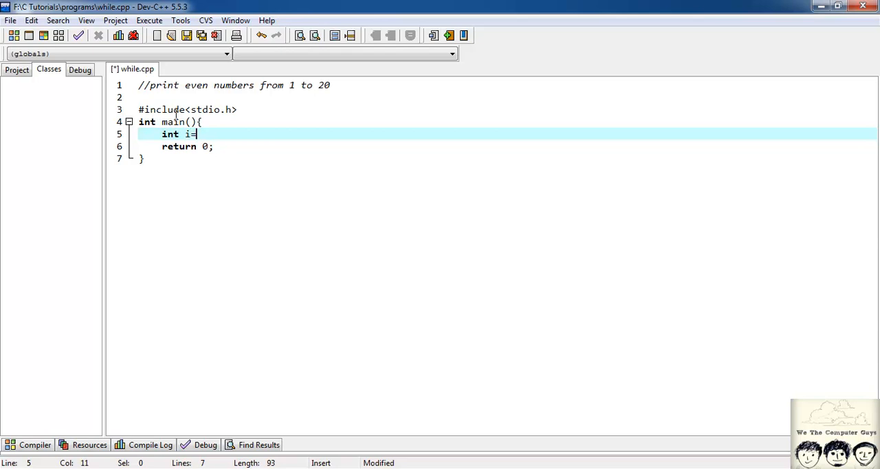
type("1;")
key("Return")
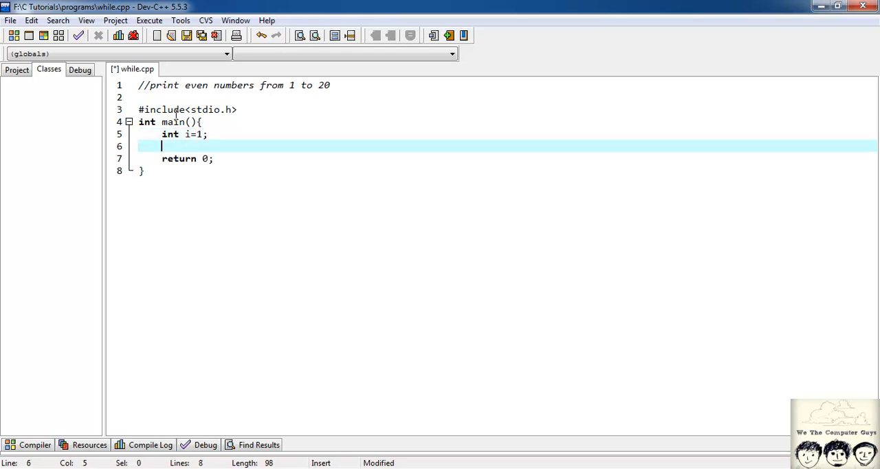
Write while(i<=20){ with an if(i%2==0) condition inside it.
key("Return")
key("Return")
key("Up")
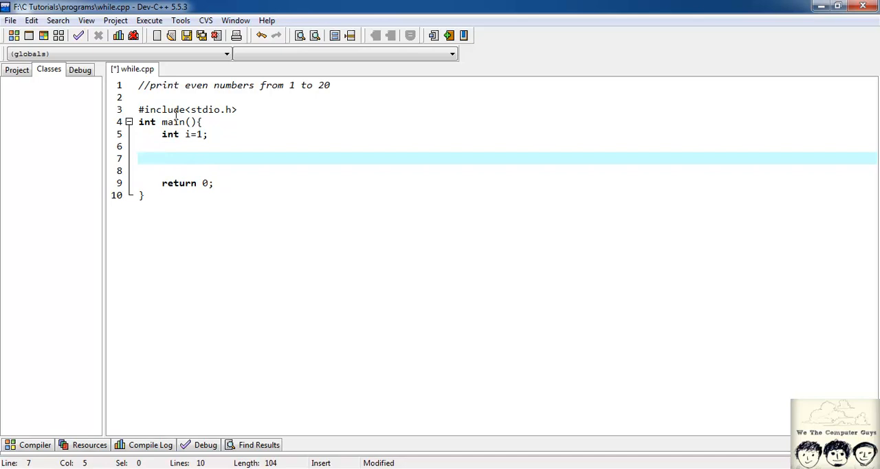
type("while")
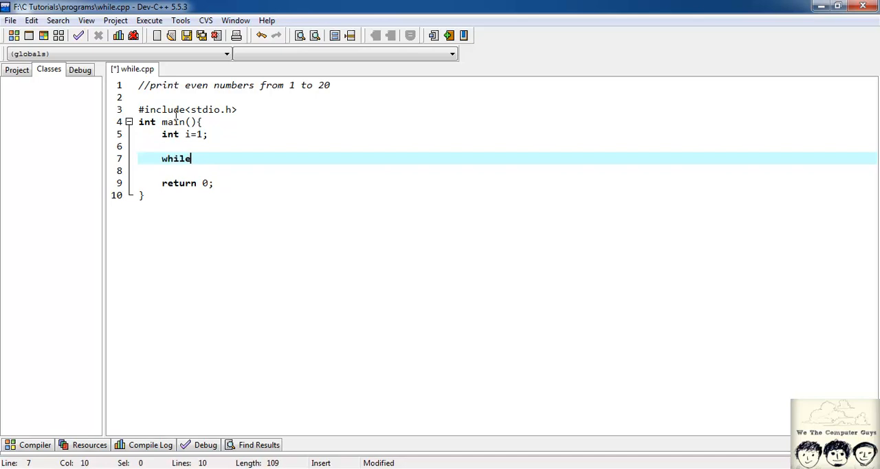
type("()")
type("i<")
type("=")
type("20")
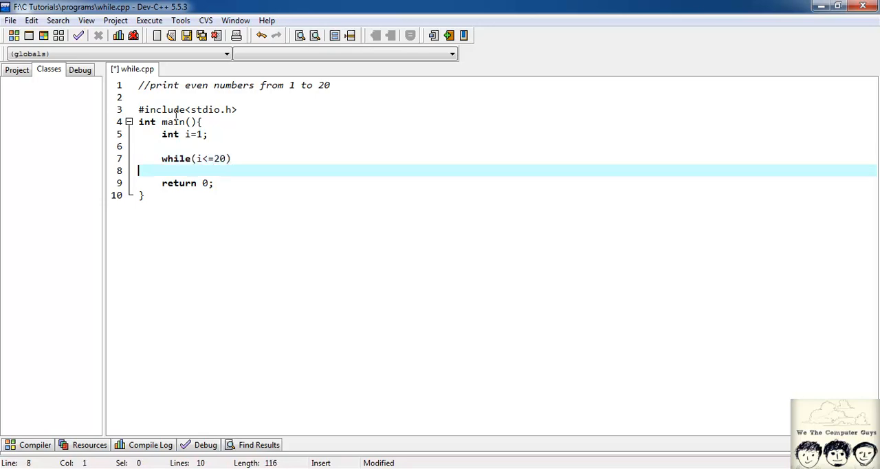
type("){")
key("Return")
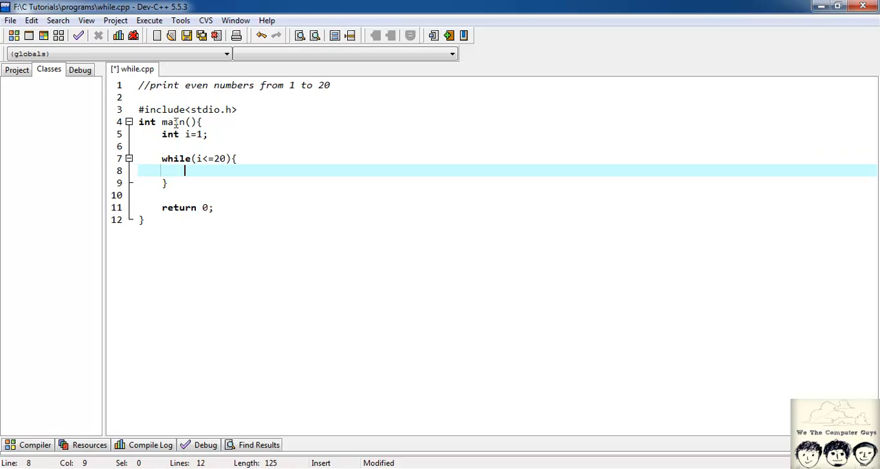
type("if")
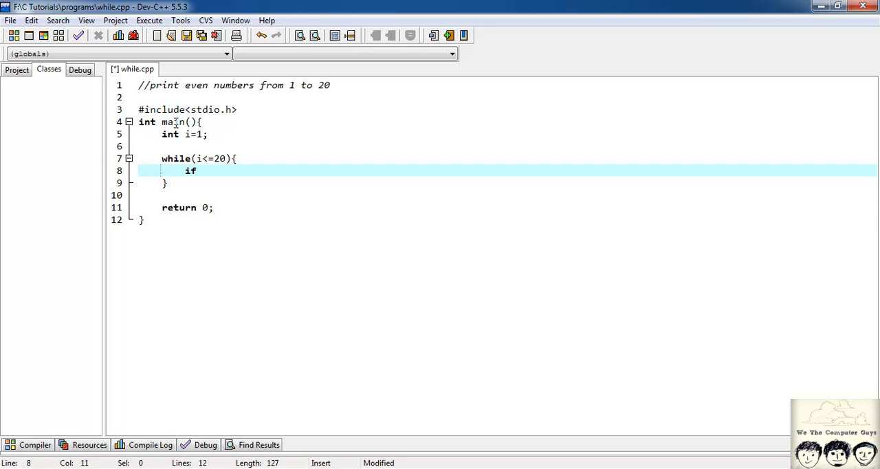
type("()")
type("i")
type("%2")
key("Right")
type("==")
key("Left")
type("==")
type("0")
Write printf("%d\n",i); as the if body.
key("Return")
key("Tab")
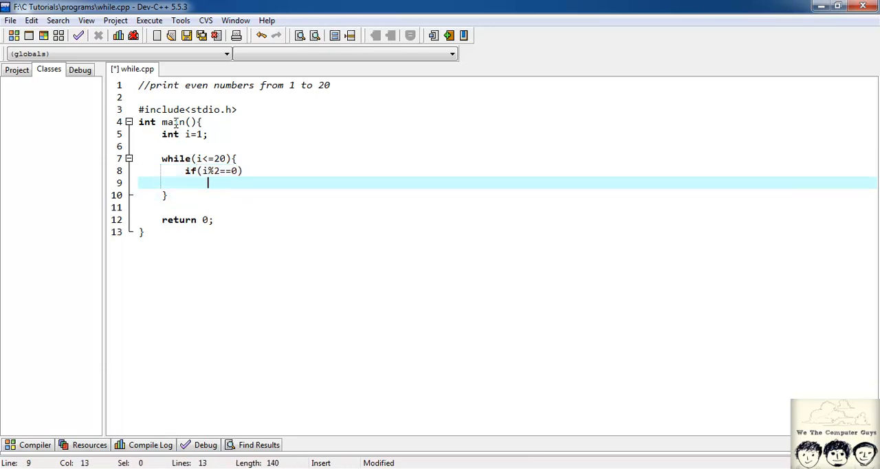
type("print")
left_click(176, 121)
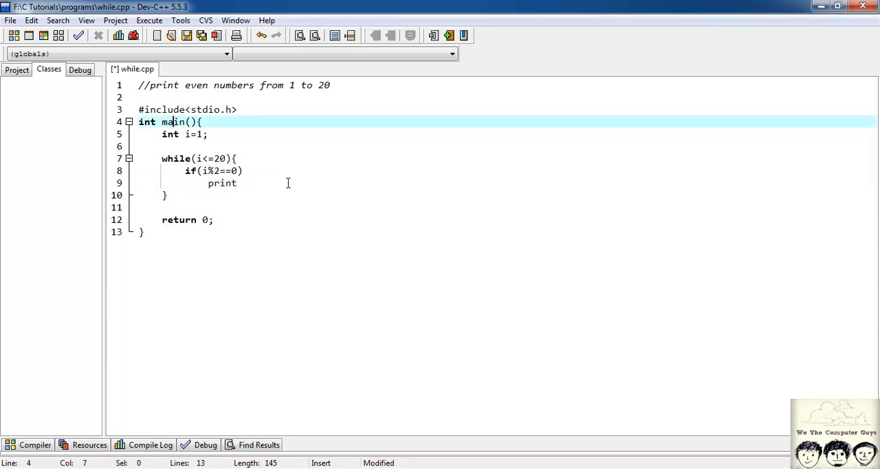
left_click(262, 182)
type("f()")
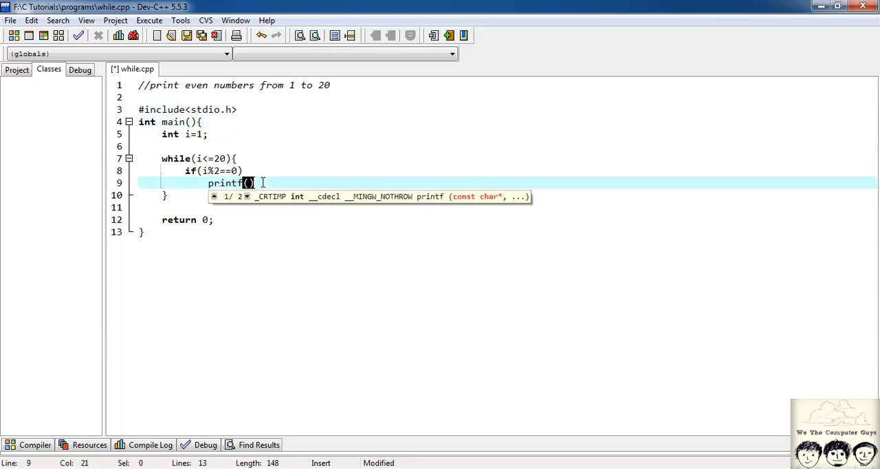
type("\"\"")
key("Left")
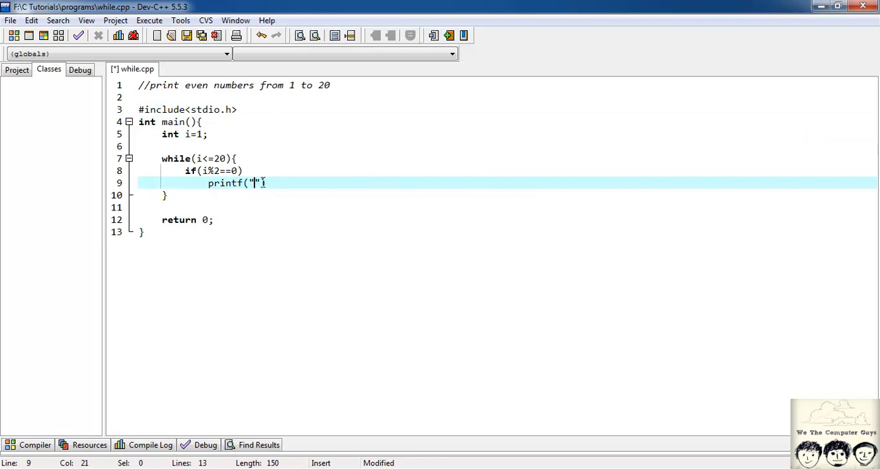
type("%d")
key("BackSpace")
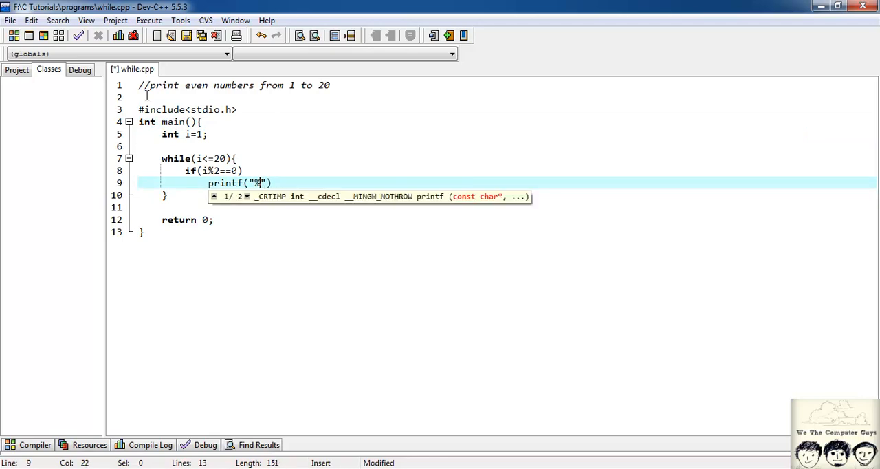
type("d")
key("Right")
type(",")
type("i")
key("Left")
key("Left")
key("Left")
key("Down")
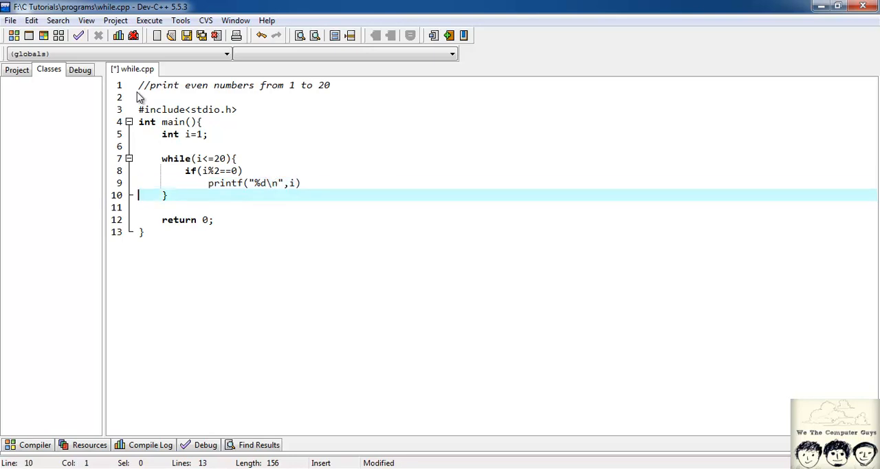
key("Left")
type(";")
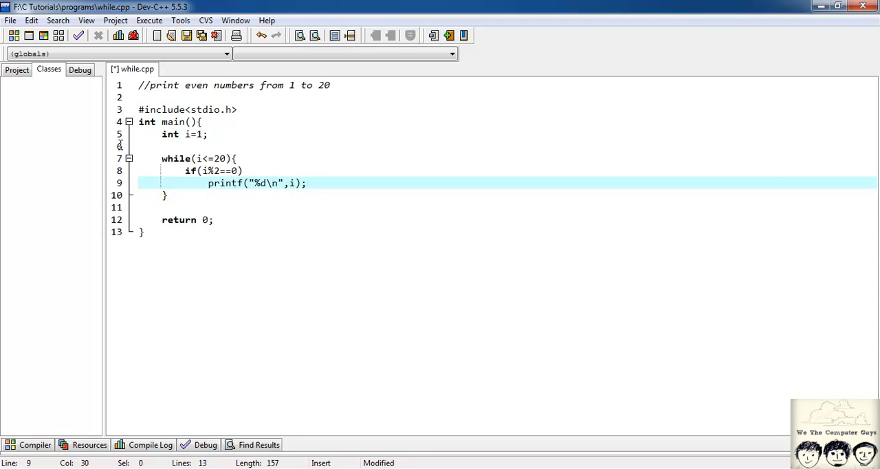
Add i++; on the next line, outdented to align with the if.
key("Return")
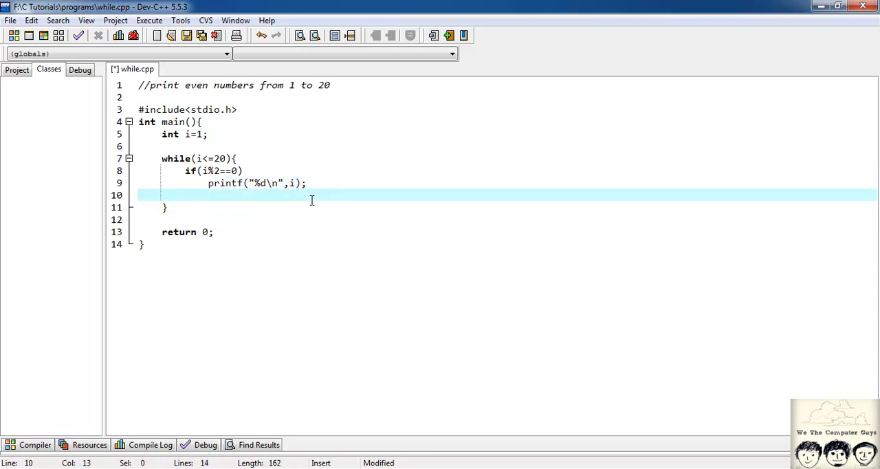
key("BackSpace")
type("i")
type("++;")
Compile and run while.cpp, check it prints even numbers 2 through 20, and close the console.
left_click(149, 20)
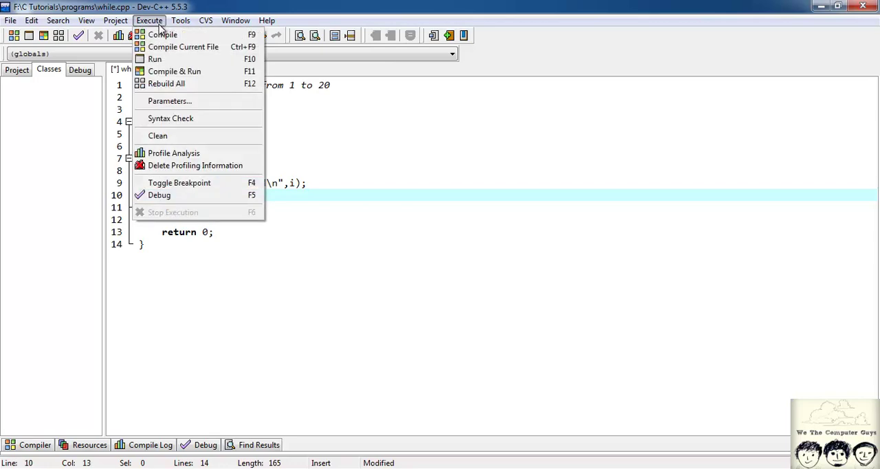
left_click(175, 71)
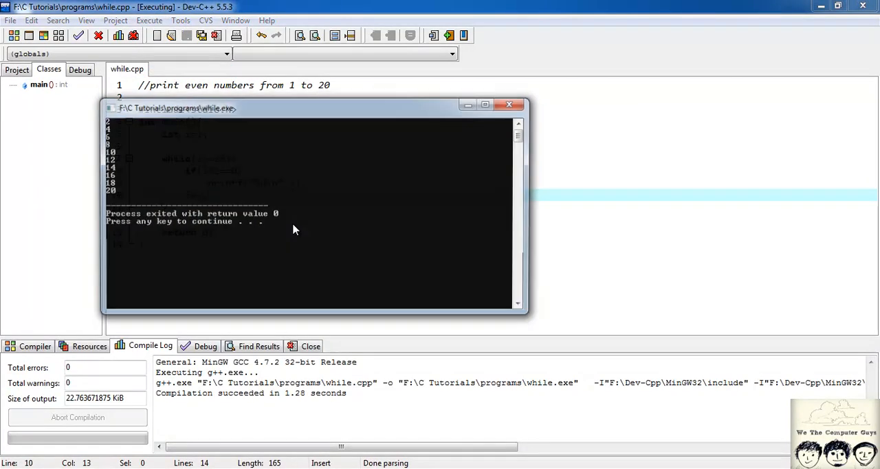
left_click_drag(165, 110, 349, 129)
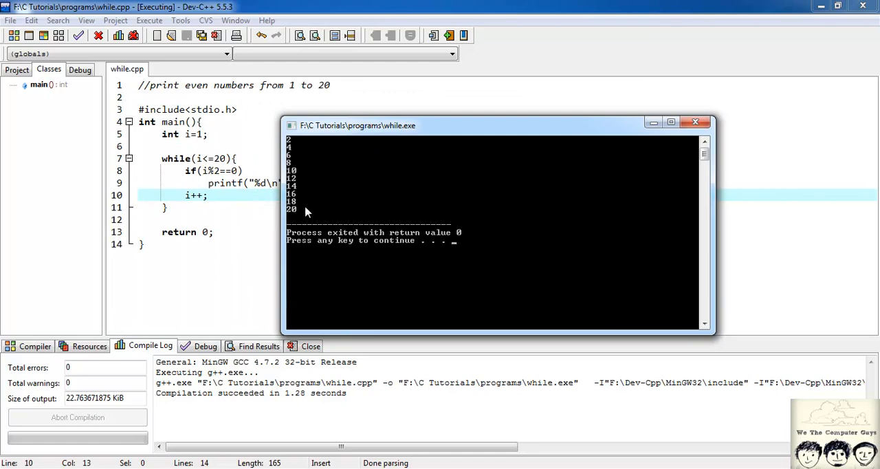
key("Return")
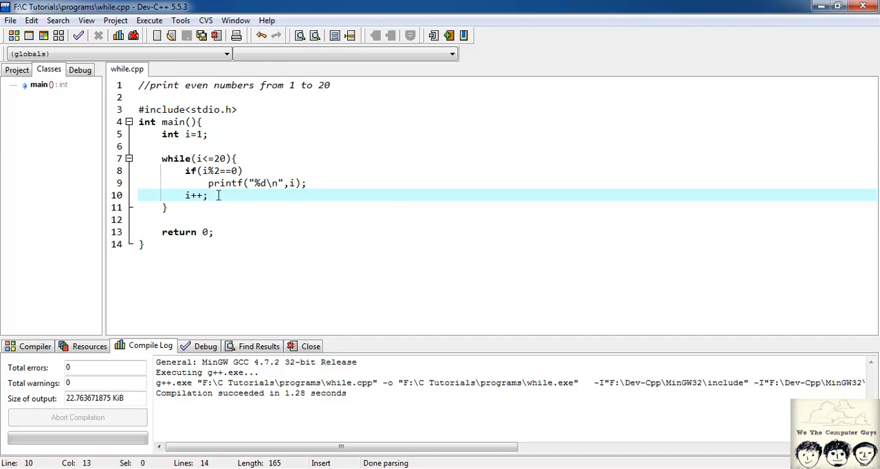
Add printf("After completion of while i=%d",i); after the loop's closing brace.
left_click(195, 208)
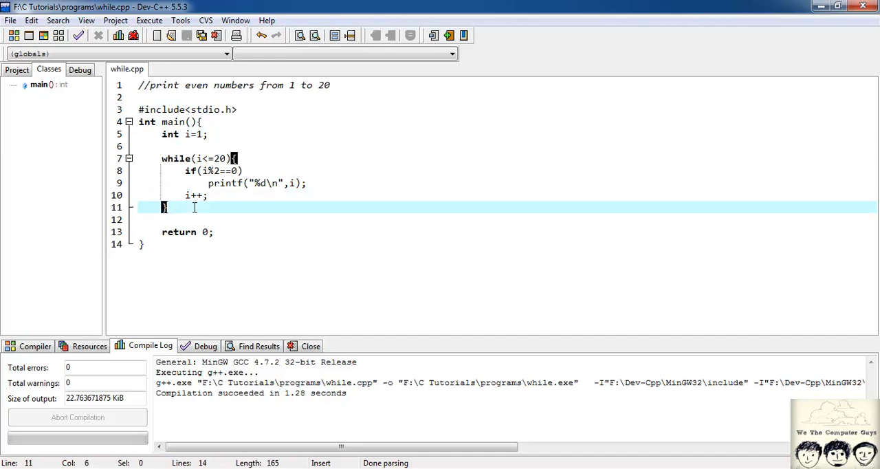
type("\\")
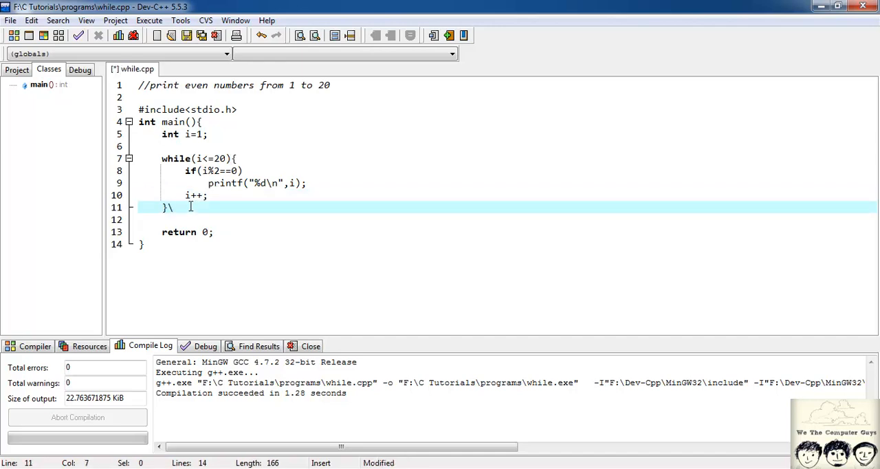
key("BackSpace")
key("Return")
key("Return")
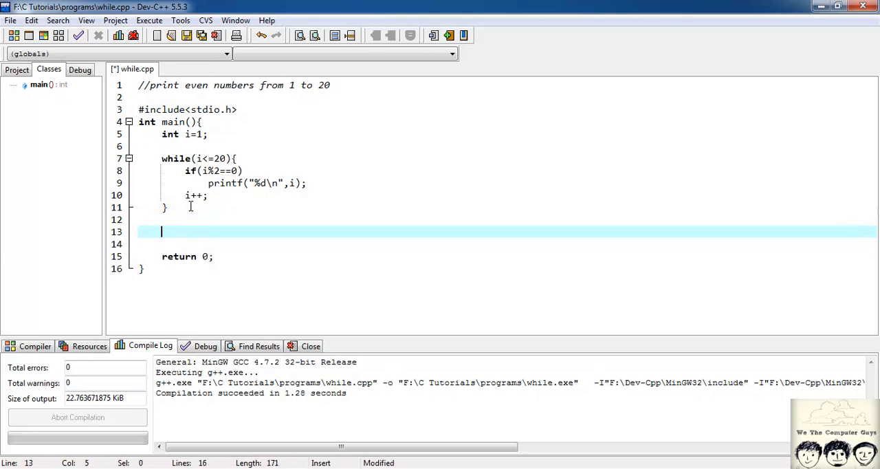
type("print")
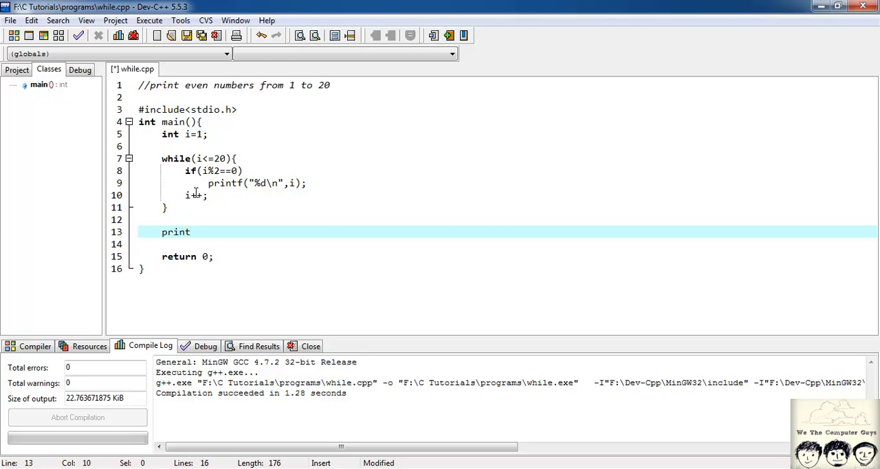
type("f();")
key("Left")
key("Left")
type("\"\"")
key("Left")
type("A")
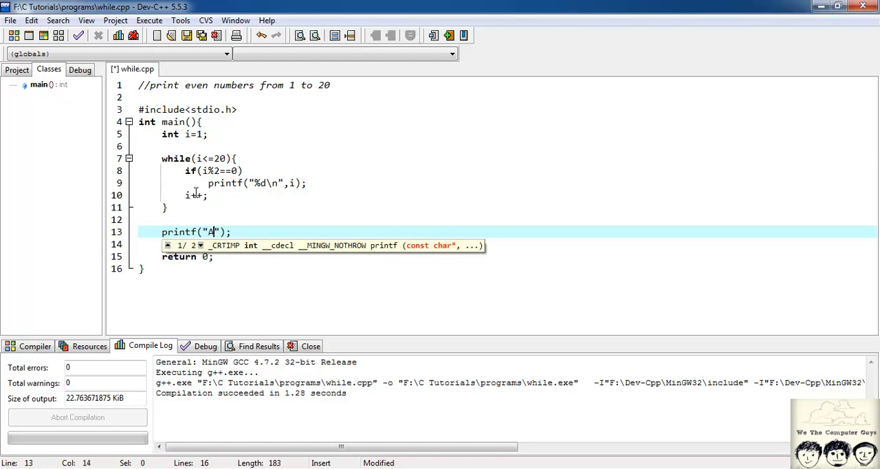
type("fter co")
type("mplet")
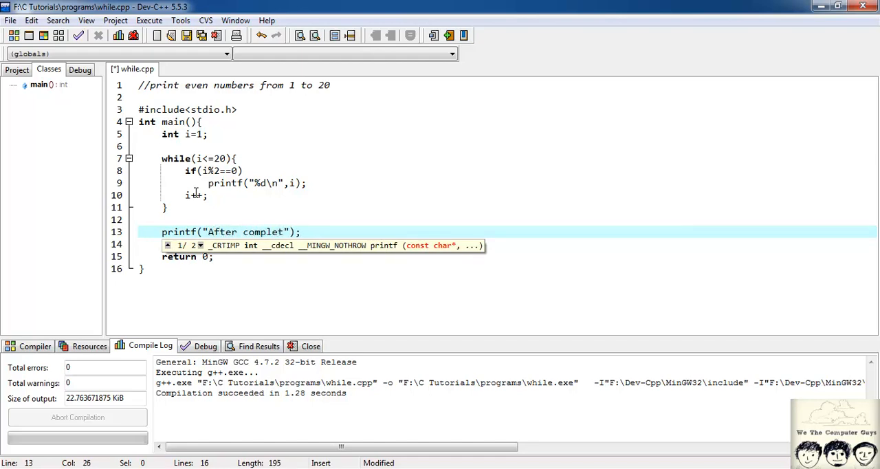
type("ion ogg")
key("BackSpace")
key("BackSpace")
type("f wile")
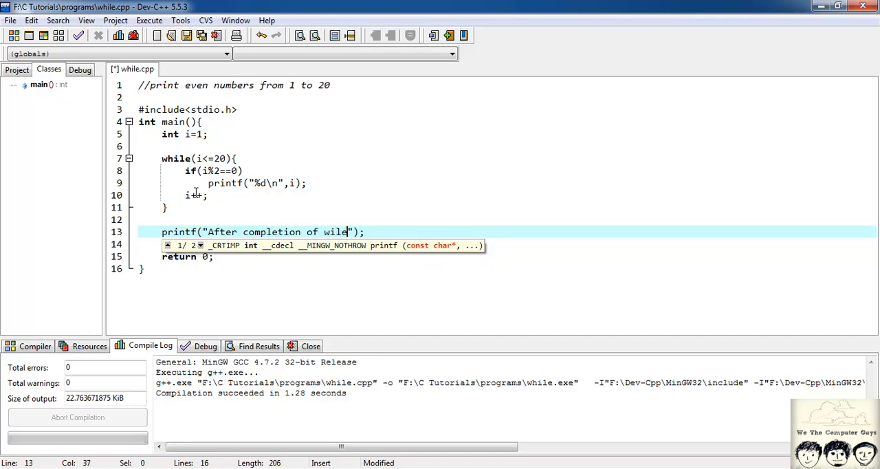
key("BackSpace")
key("BackSpace")
key("BackSpace")
type("hile")
type(" i=")
type("%d")
key("Right")
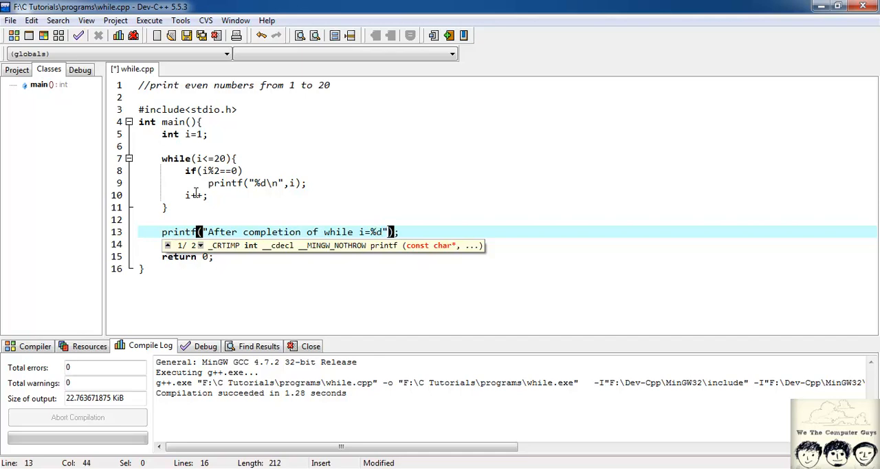
type(",i")
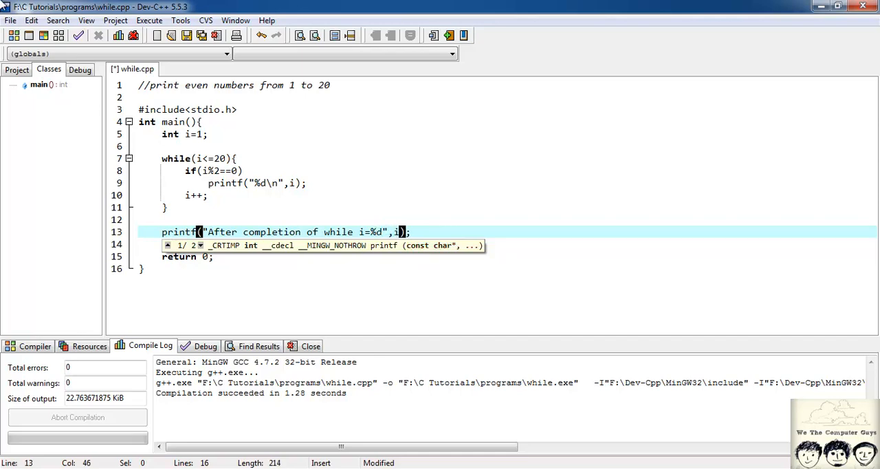
Save and compile the updated program.
key("End")
key("F11")
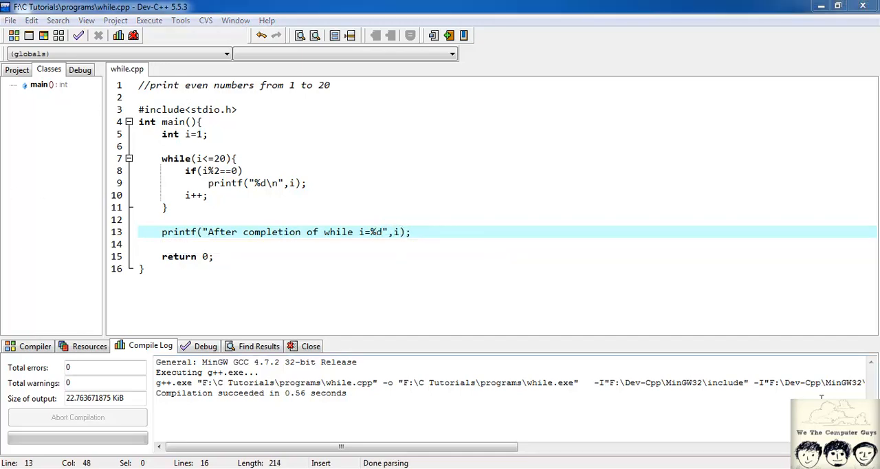
Run the program, check it prints 2 to 20 then i=21, and close the output window.
left_click(149, 20)
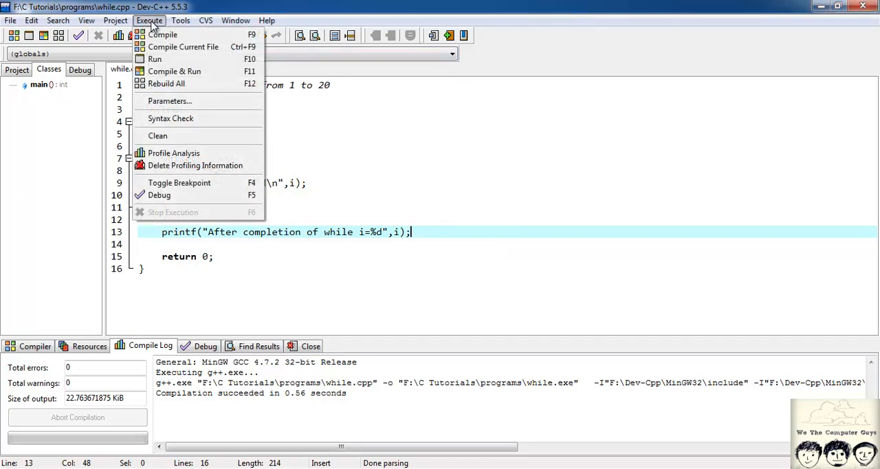
left_click(174, 71)
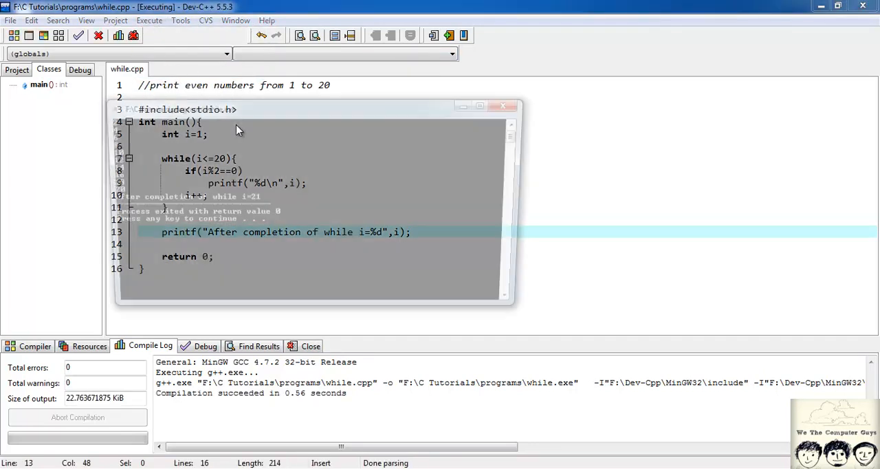
mouse_move(368, 102)
left_mouse_down()
mouse_move(379, 116)
mouse_move(380, 76)
mouse_move(526, 97)
left_mouse_up()
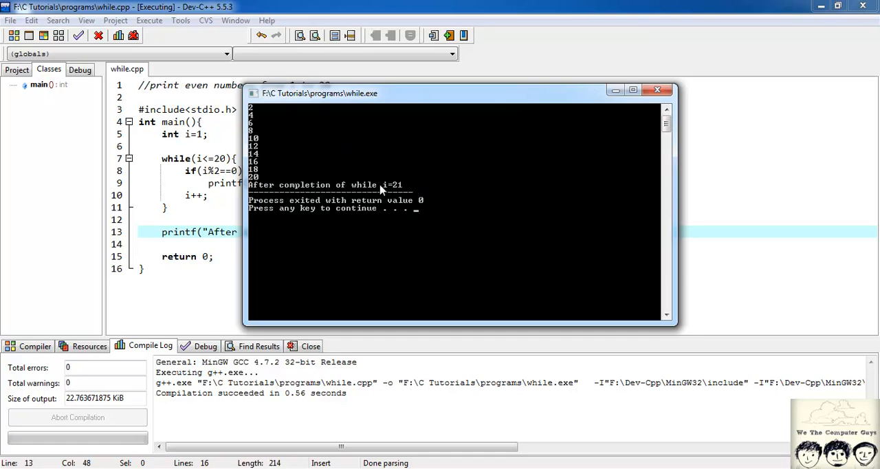
left_click(658, 90)
left_click(162, 232)
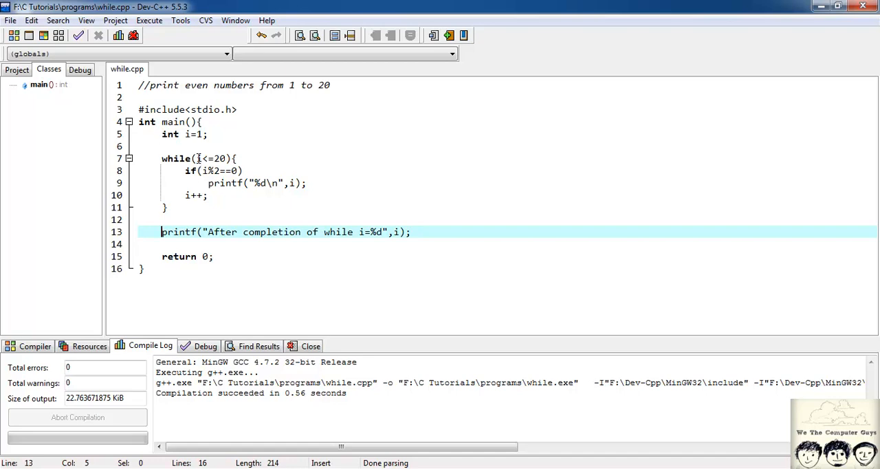
mouse_move(179, 232)
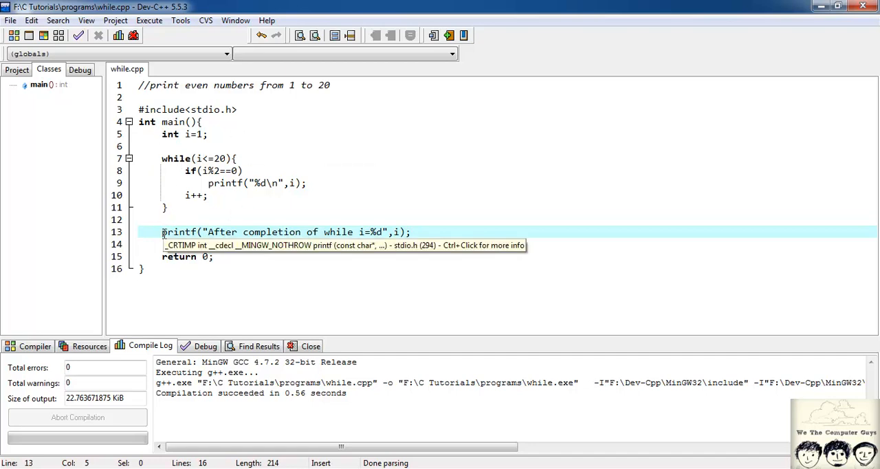
left_click(411, 231)
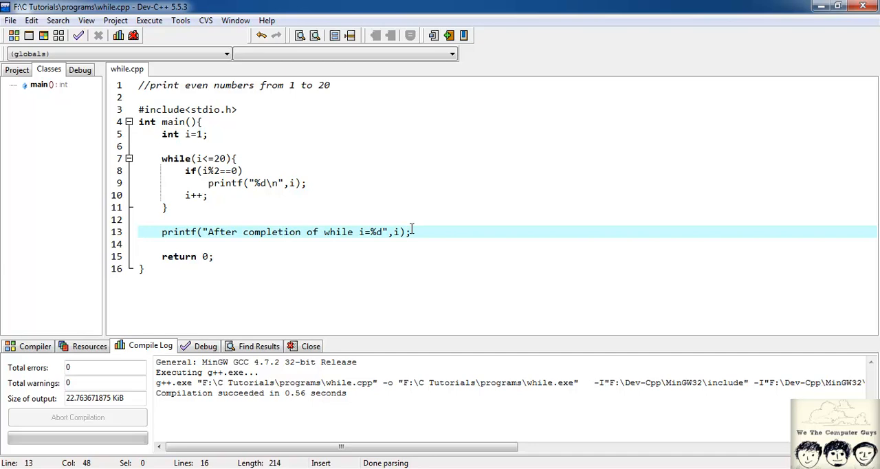
left_click(369, 199)
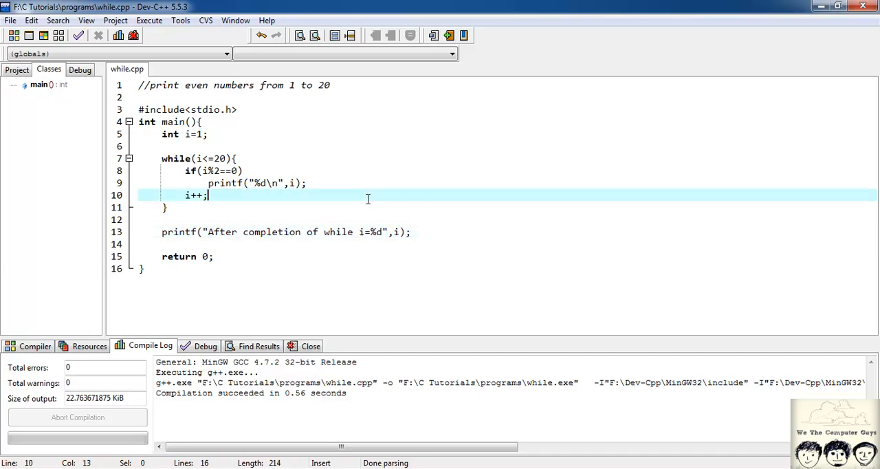
left_click(279, 219)
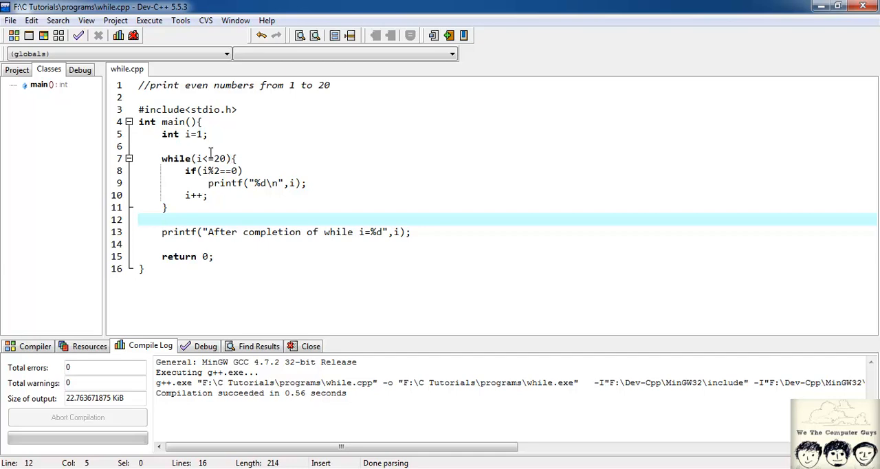
left_click(253, 162)
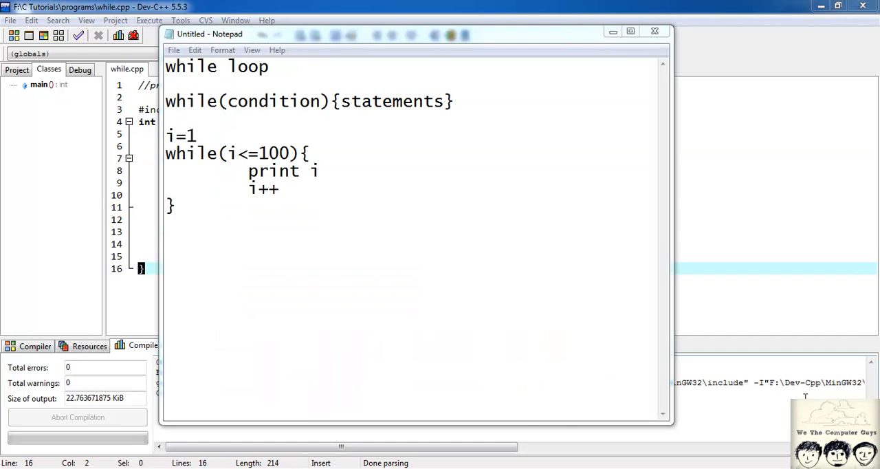
Add a "do while loop" heading with do{ statements }while(condition); to the Notepad notes.
left_click(460, 296)
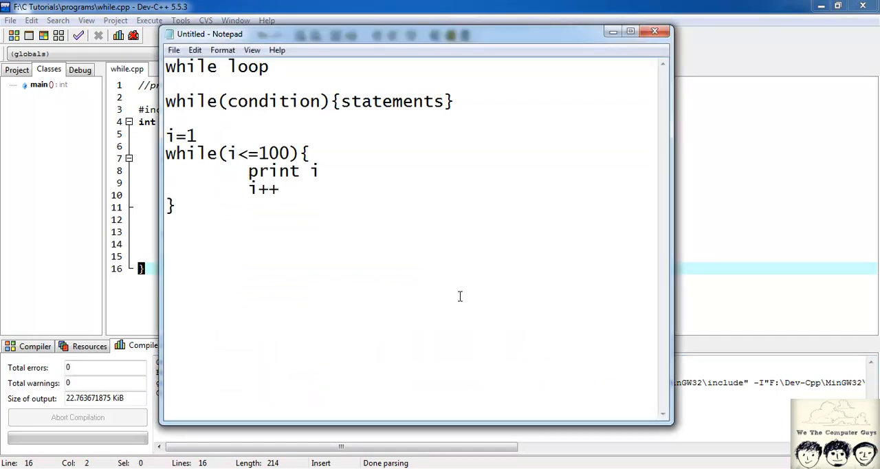
type("do ")
type("while loo")
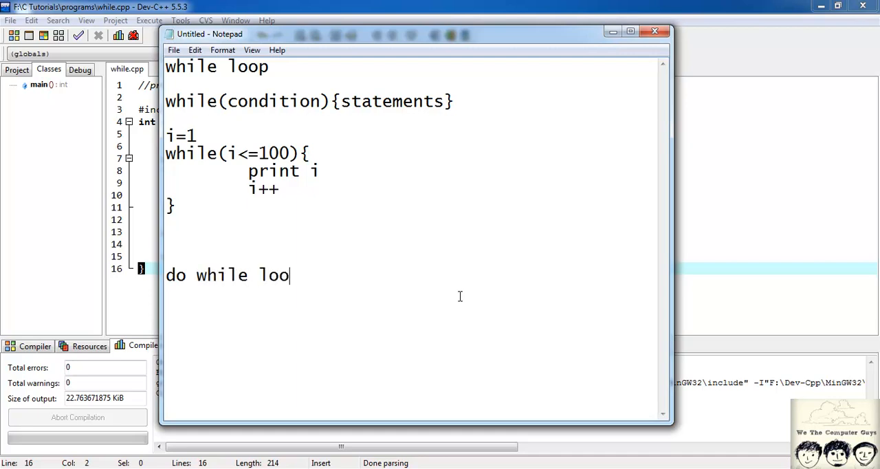
type("p")
key("Return")
type("do")
type("{")
key("Return")
type("}")
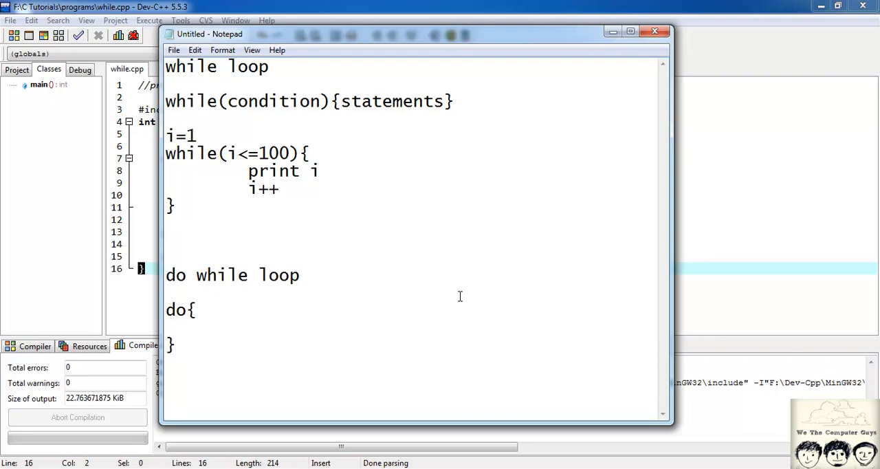
type("statem")
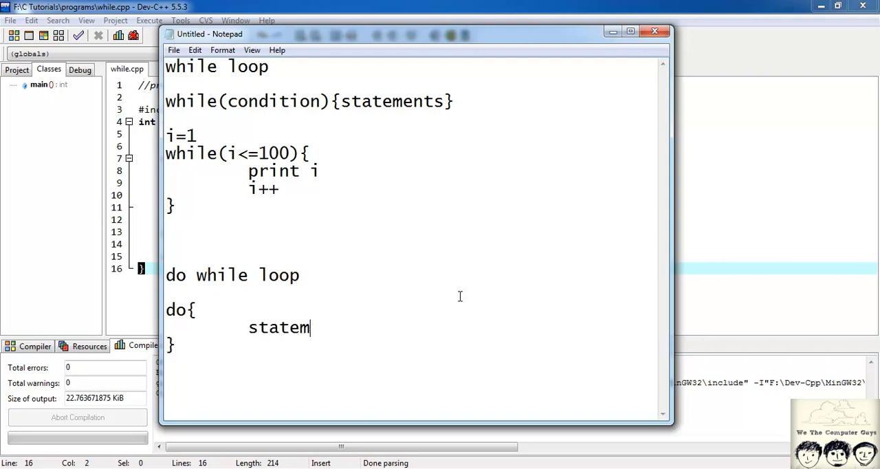
type("rn")
key("BackSpace")
key("BackSpace")
type("ents }")
type("whilr")
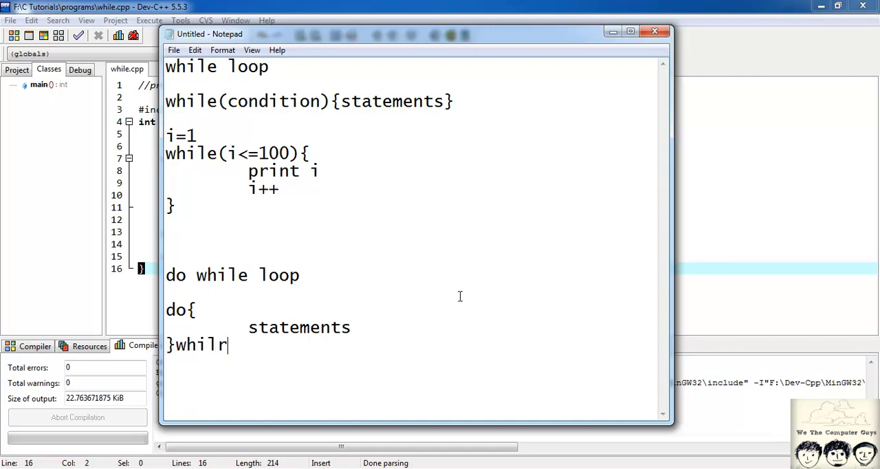
key("BackSpace")
type("e()")
key("Left")
type("condio")
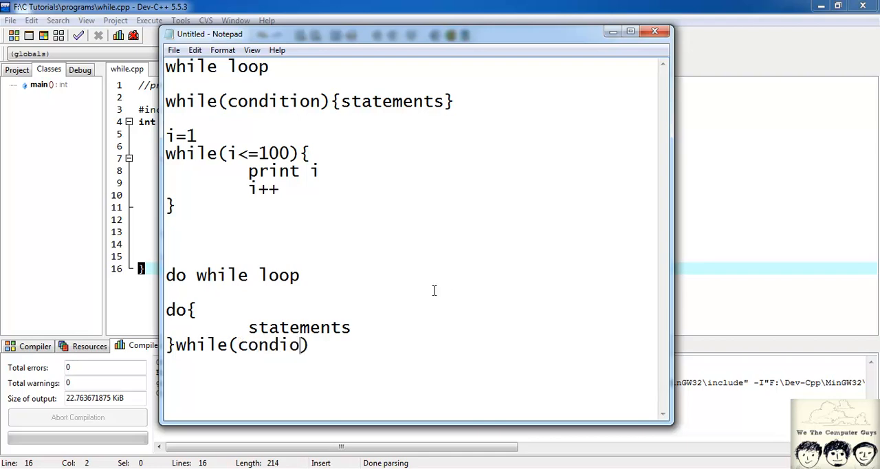
key("BackSpace")
type("tion")
key("End")
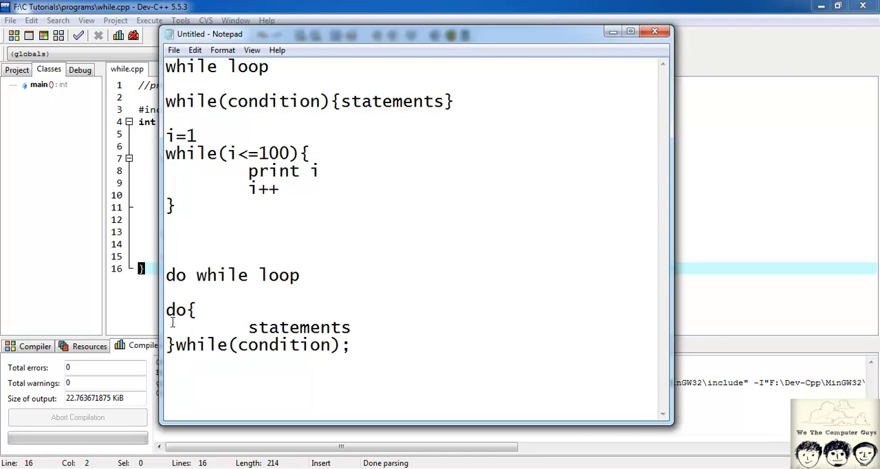
key("Return")
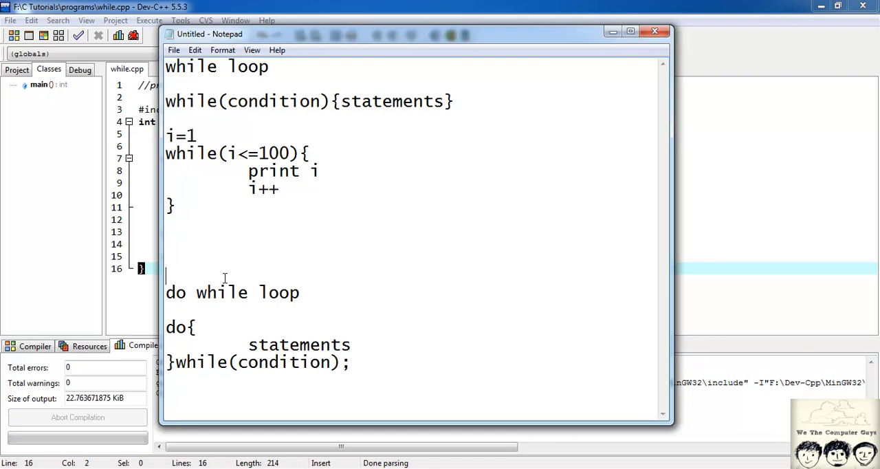
Leave the caret after do{ in the notes and bring while.cpp back to the front.
left_click(200, 328)
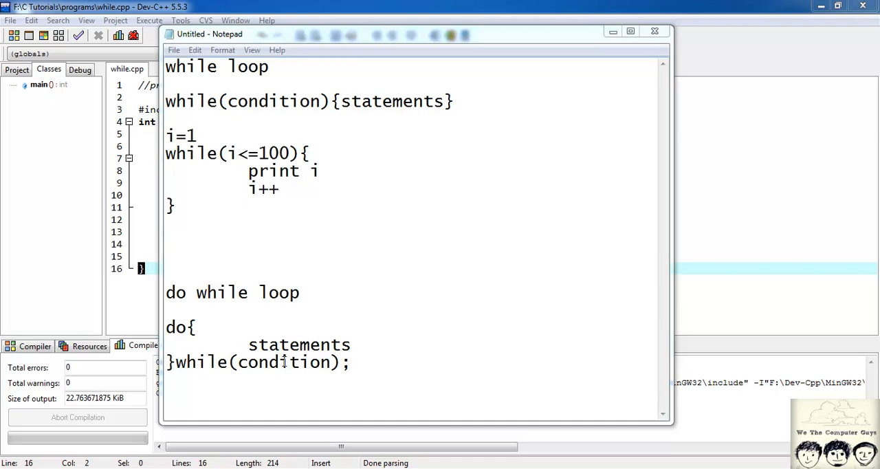
left_click(748, 260)
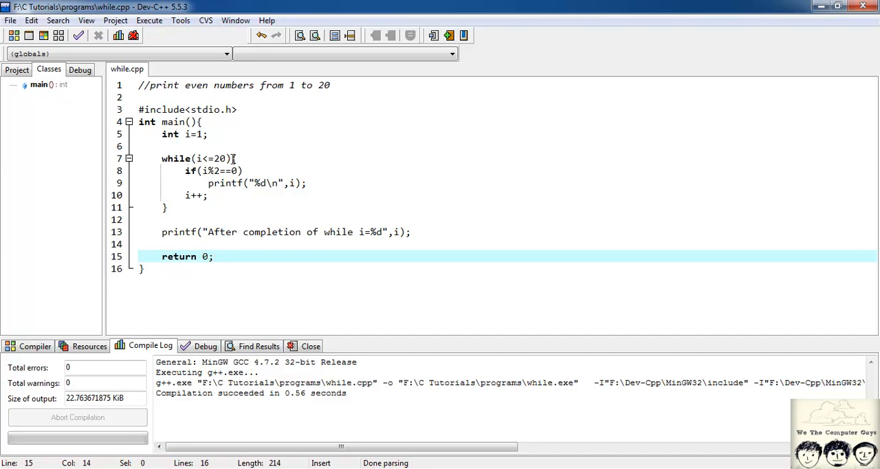
Cut the while loop body and paste it inside a new do{ } block above the while line.
left_click_drag(234, 159, 241, 203)
key("Delete")
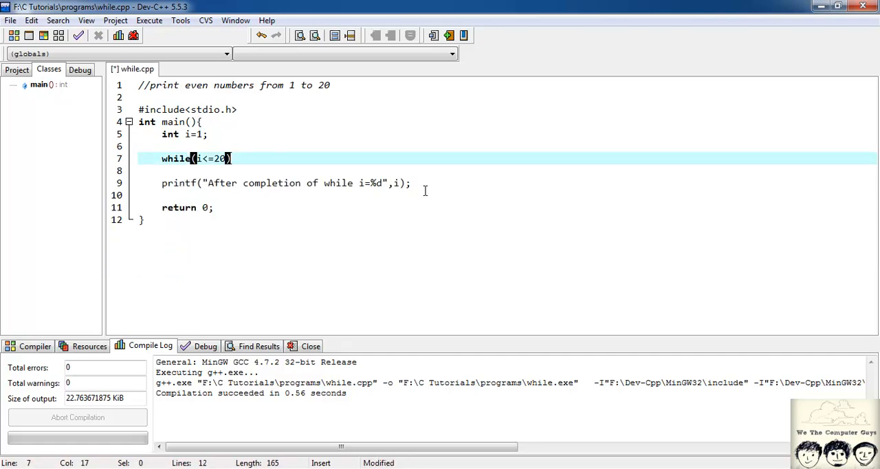
key("Home")
key("Return")
key("Return")
key("Return")
key("Up")
key("Up")
key("Up")
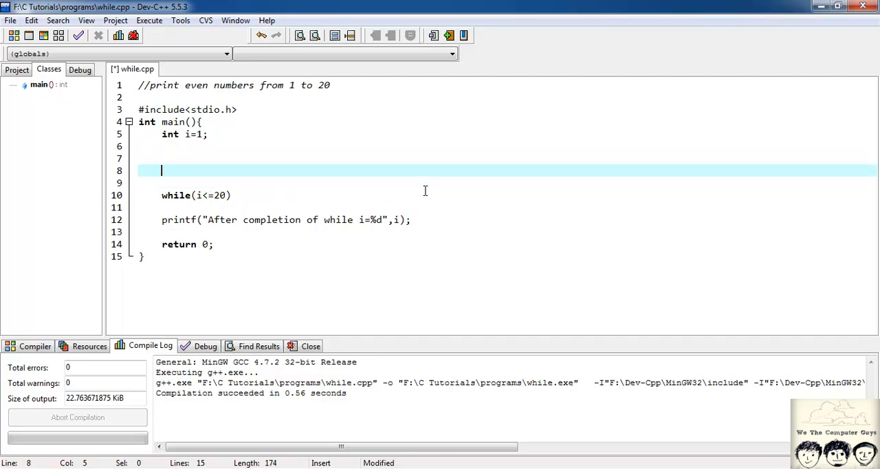
type("do")
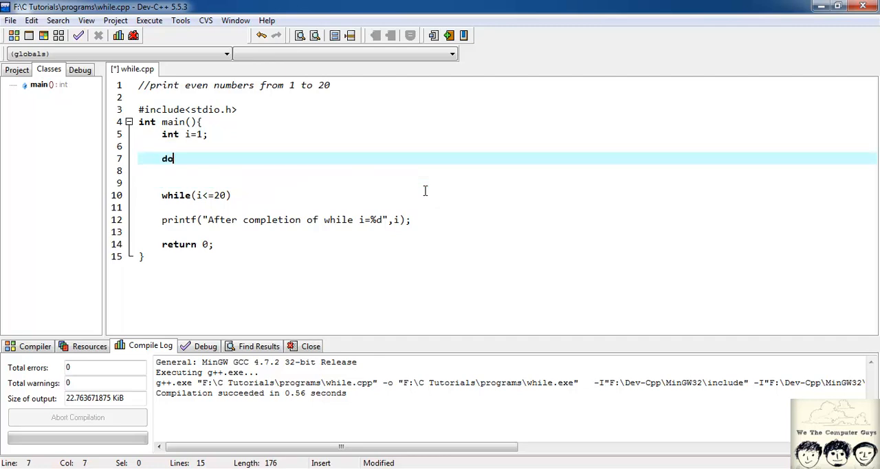
type("{")
key("Return")
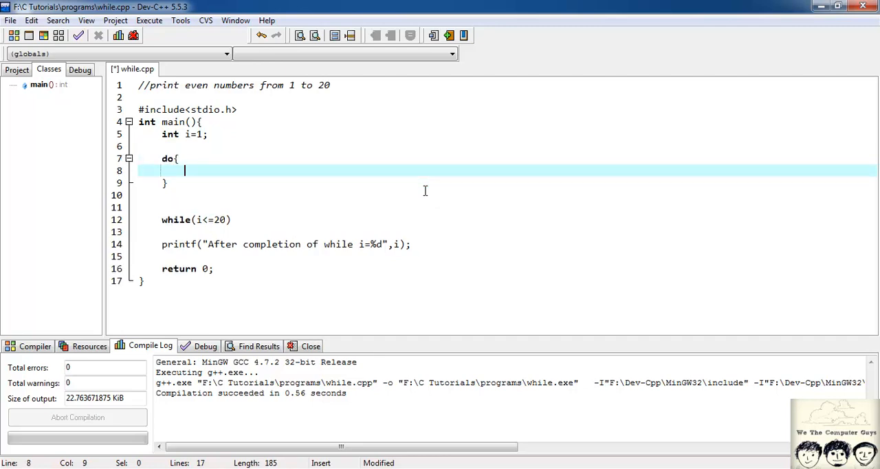
key("Down")
key("Down")
key("Down")
key("Up")
key("Up")
key("Up")
type("{ \t\tif(i%2==0) \t\t\tprintf(\"%d\\n\",i); \t\ti++; \t}")
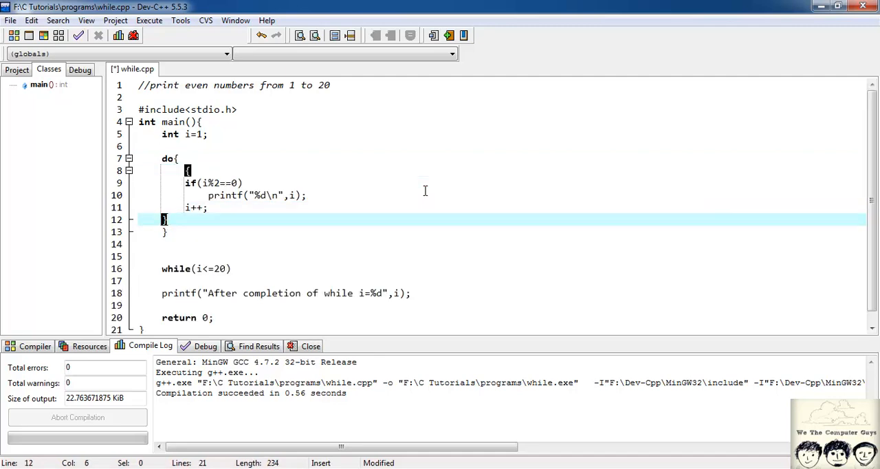
key("Right")
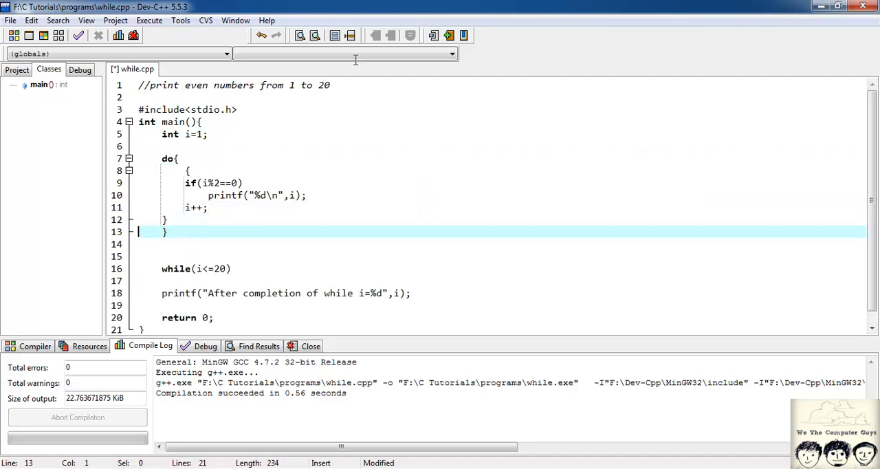
Remove the extra opening and closing braces left from the old loop body.
left_click(192, 171)
key("BackSpace")
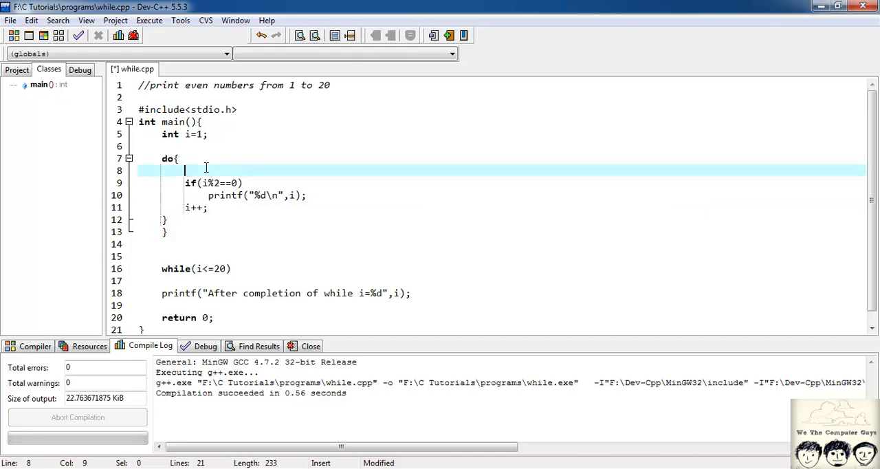
left_click(185, 219)
key("BackSpace")
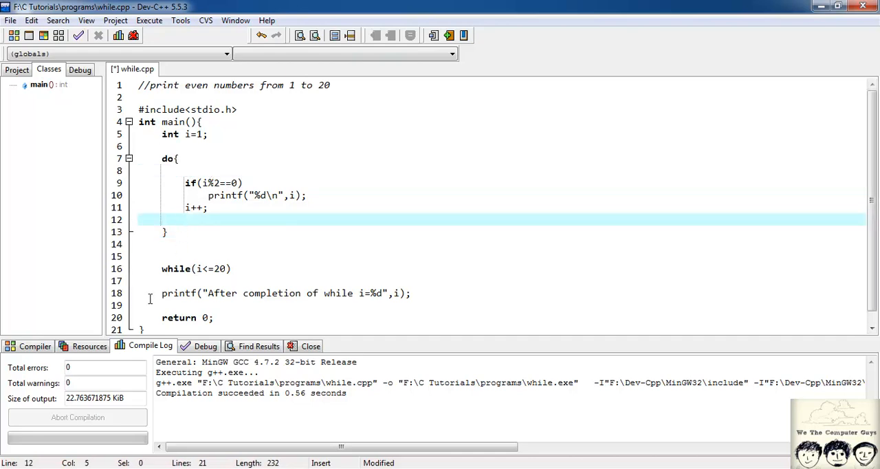
Move the while(i<=20) condition after the do block's closing brace.
left_click_drag(161, 268, 229, 269)
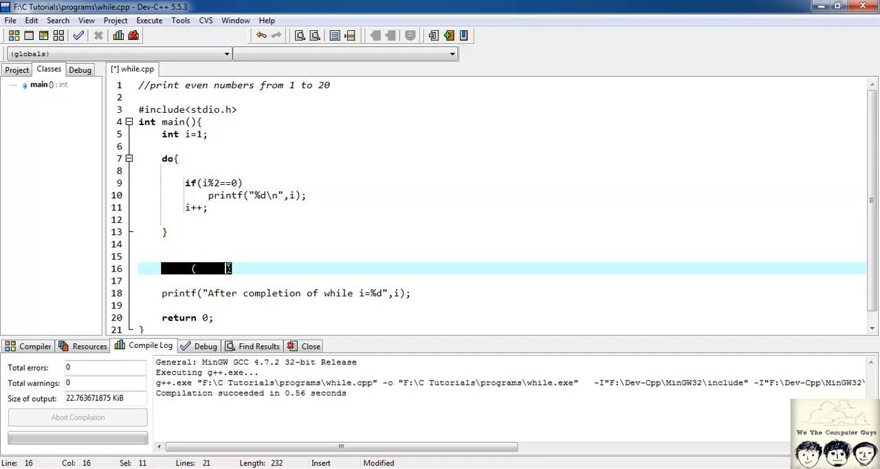
key("Delete")
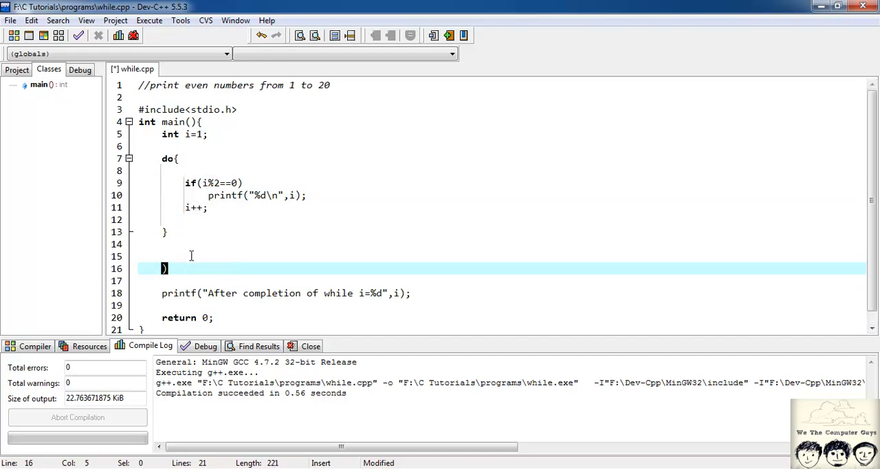
key("ctrl+z")
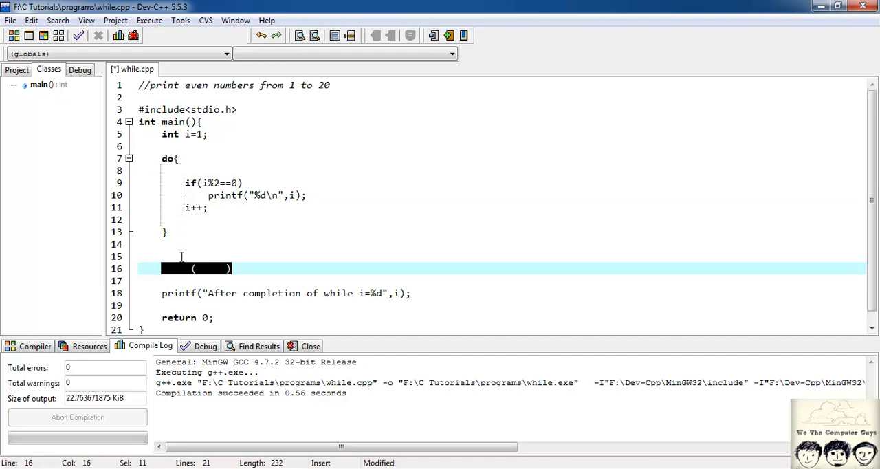
key("shift+Right")
key("ctrl+c")
key("Delete")
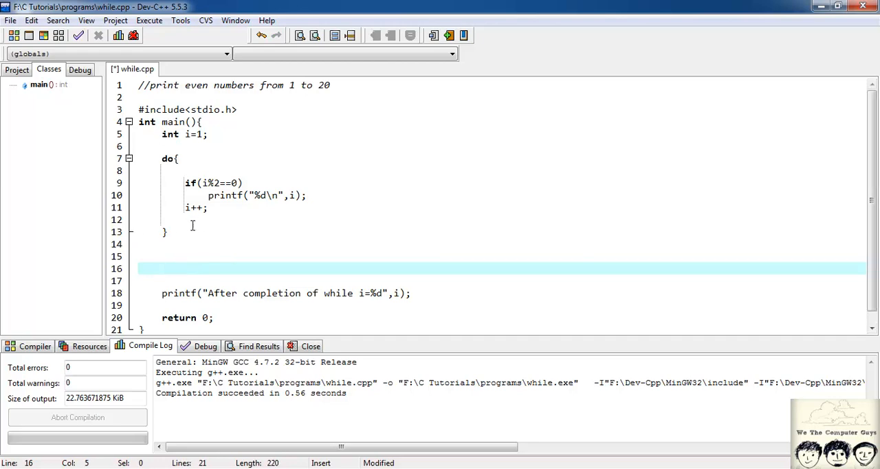
left_click(193, 220)
left_click(193, 232)
key("ctrl+v")
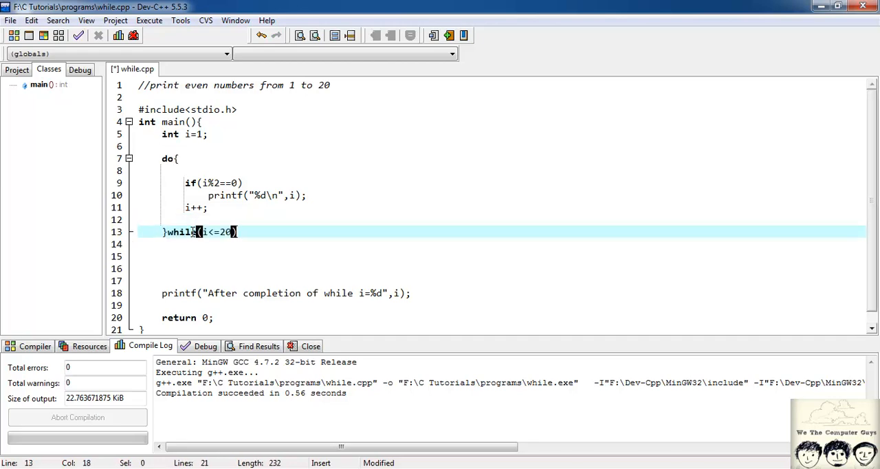
type(";")
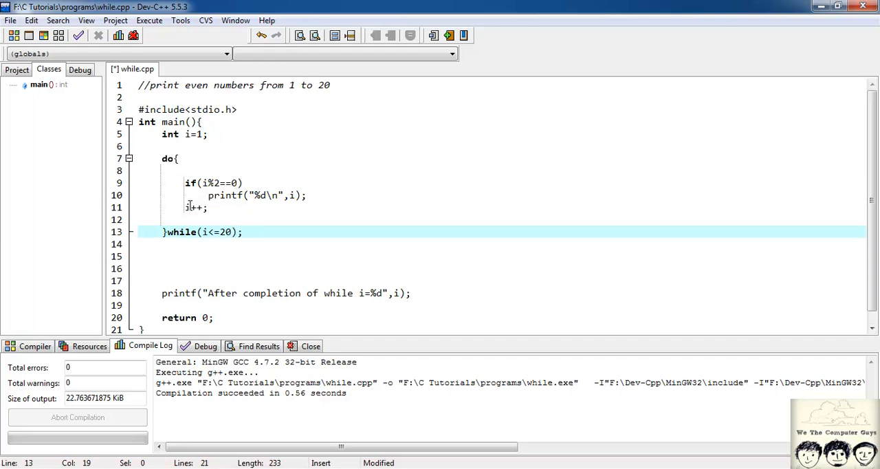
Compile and run with i=1, printing even numbers 2 to 20 and i=21, then close the console.
left_click(150, 20)
left_click(176, 71)
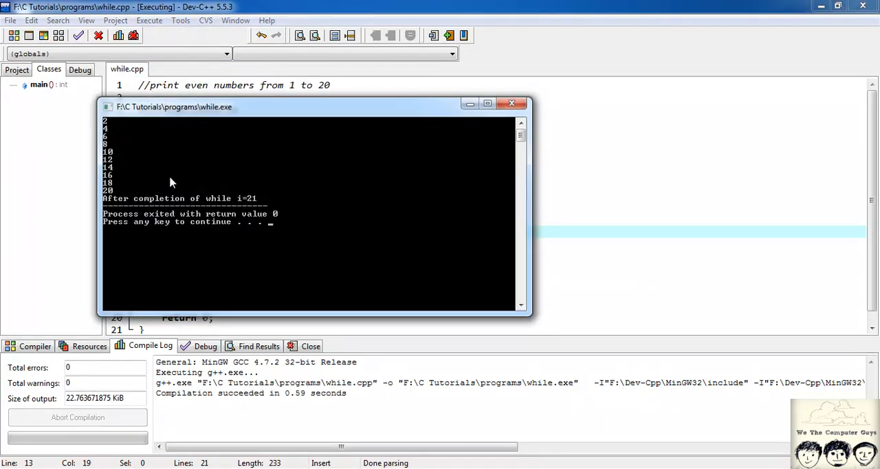
key("Return")
left_click(225, 194)
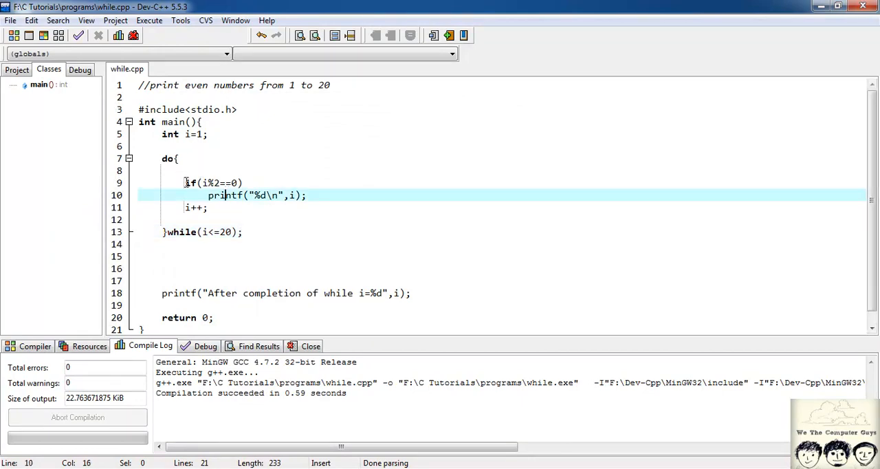
Change the starting value to int i=100 and compile and run, printing 100 then i=101.
left_click(205, 135)
type("00")
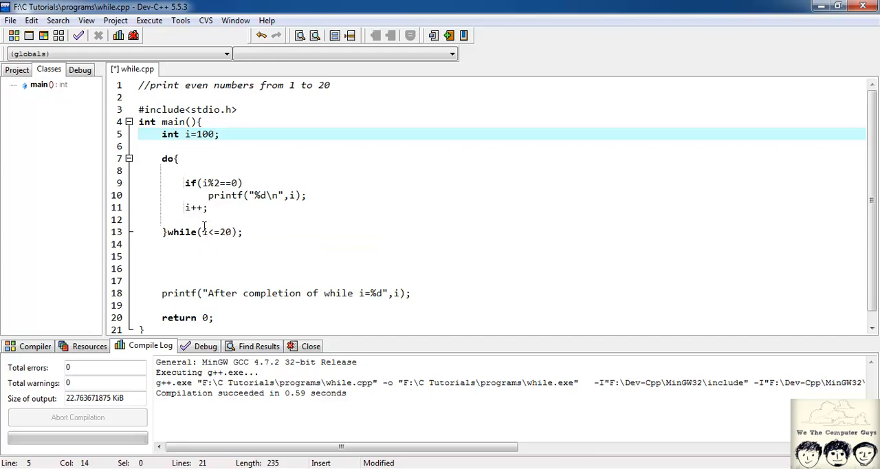
left_click(149, 20)
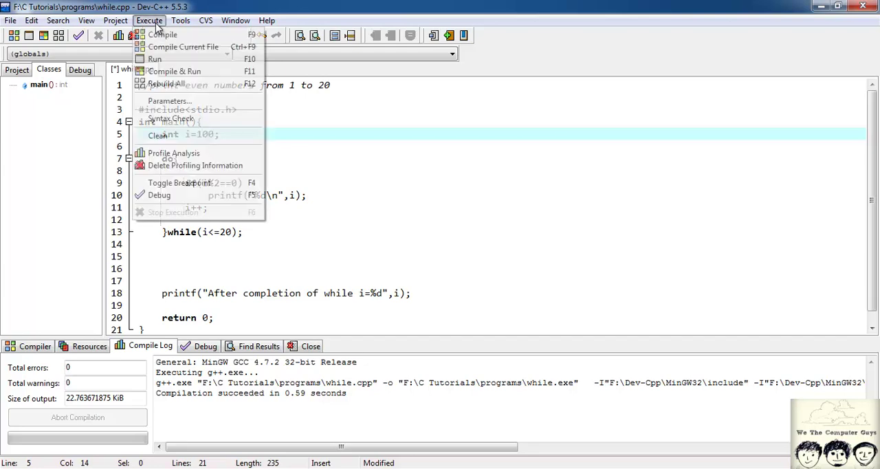
left_click(173, 71)
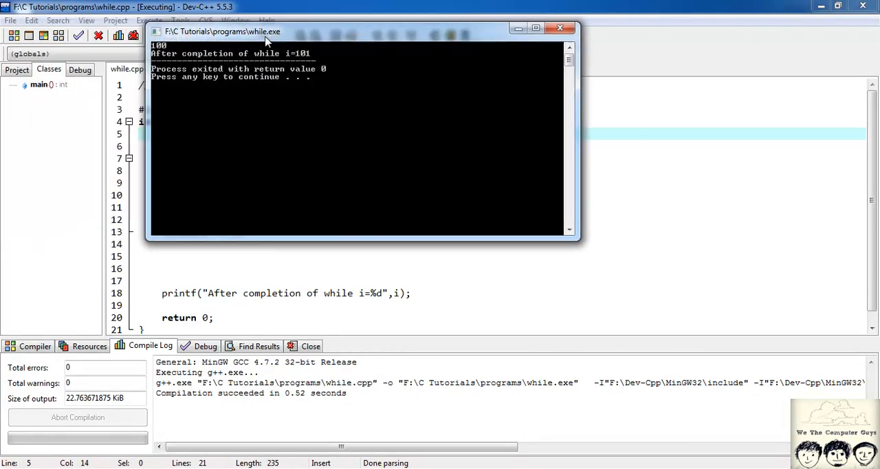
left_click_drag(127, 28, 451, 66)
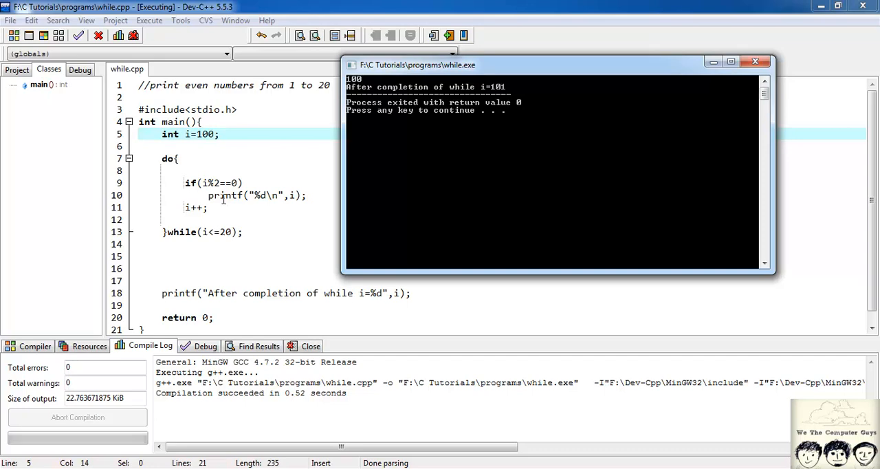
left_click(350, 205)
key("Return")
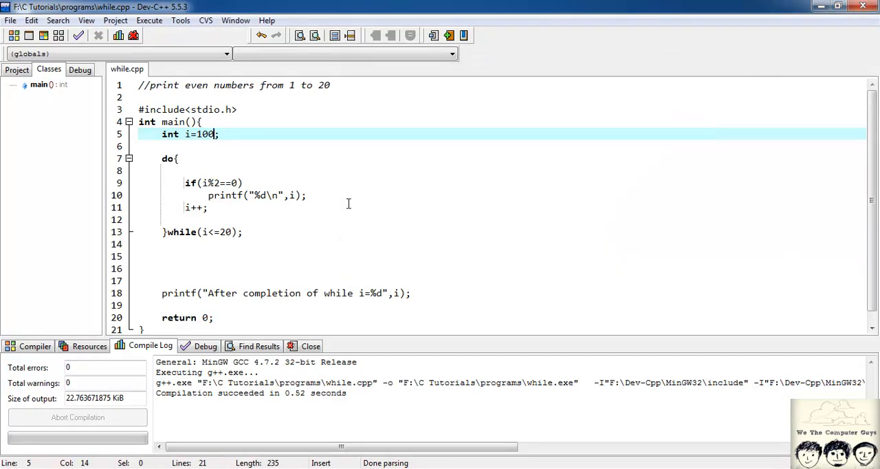